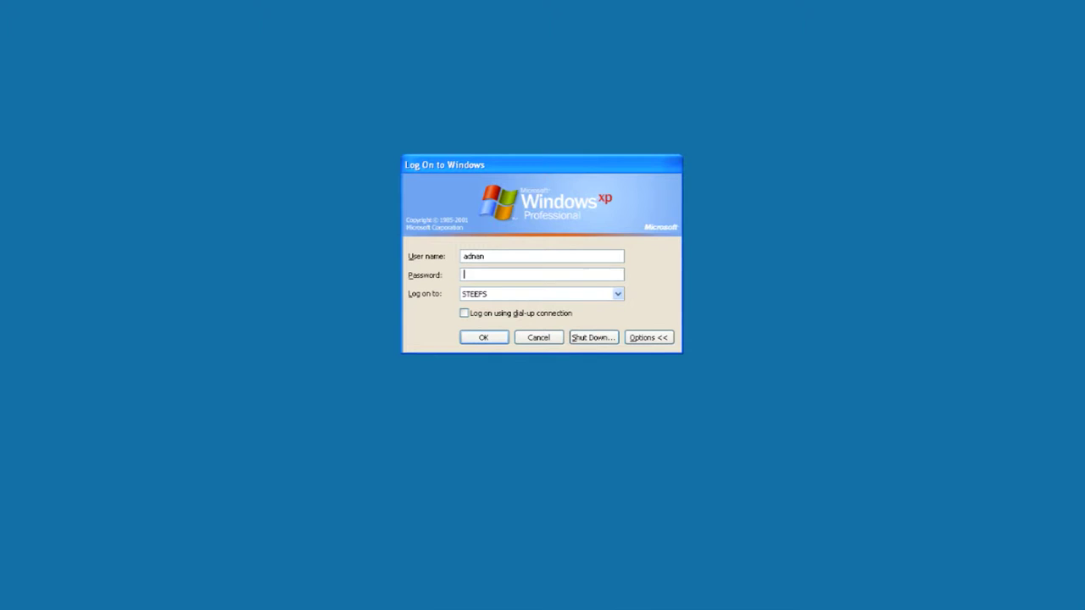
Log on to the domain account after clearing and retyping the mistyped password
text(•••••)
key(BackSpace)
key(BackSpace)
key(BackSpace)
key(BackSpace)
key(BackSpace)
text(••••••••)
key(Return)
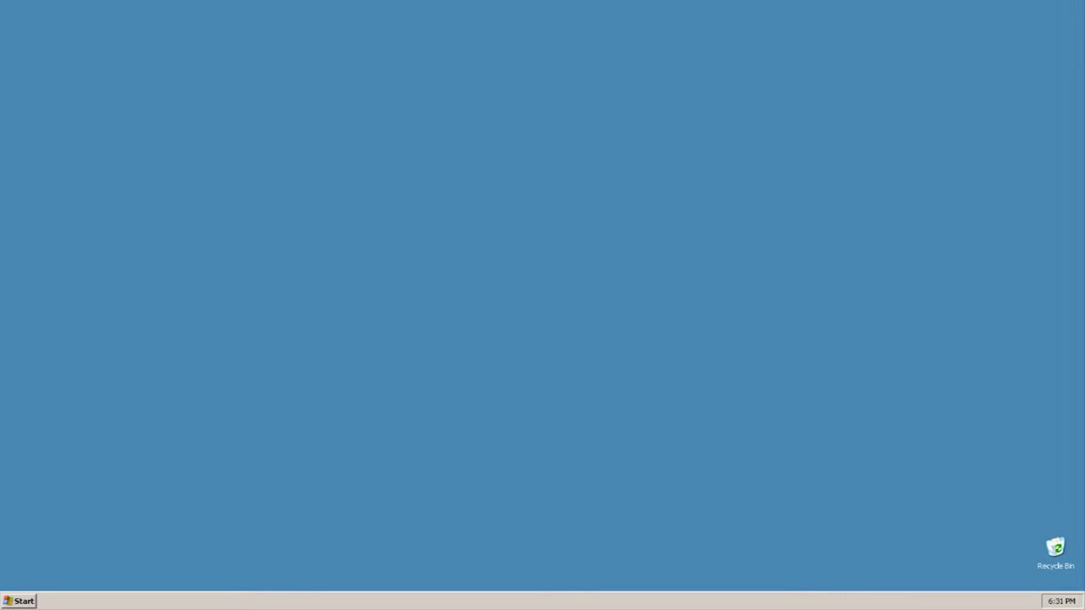
Open network drive X: in a maximized My Computer window and browse into its Desktop folder
click(18, 601)
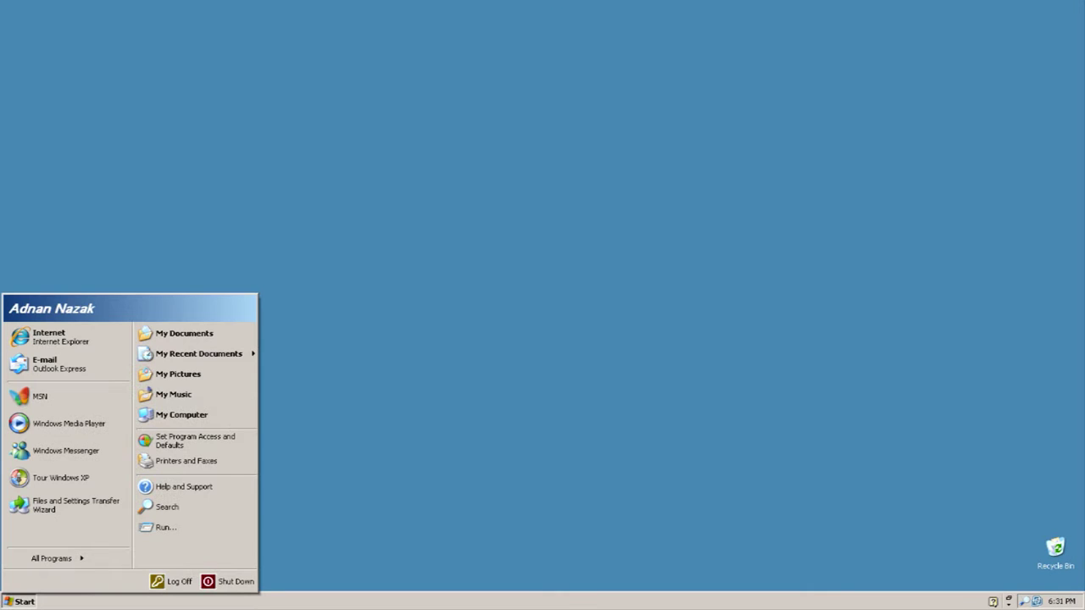
click(195, 415)
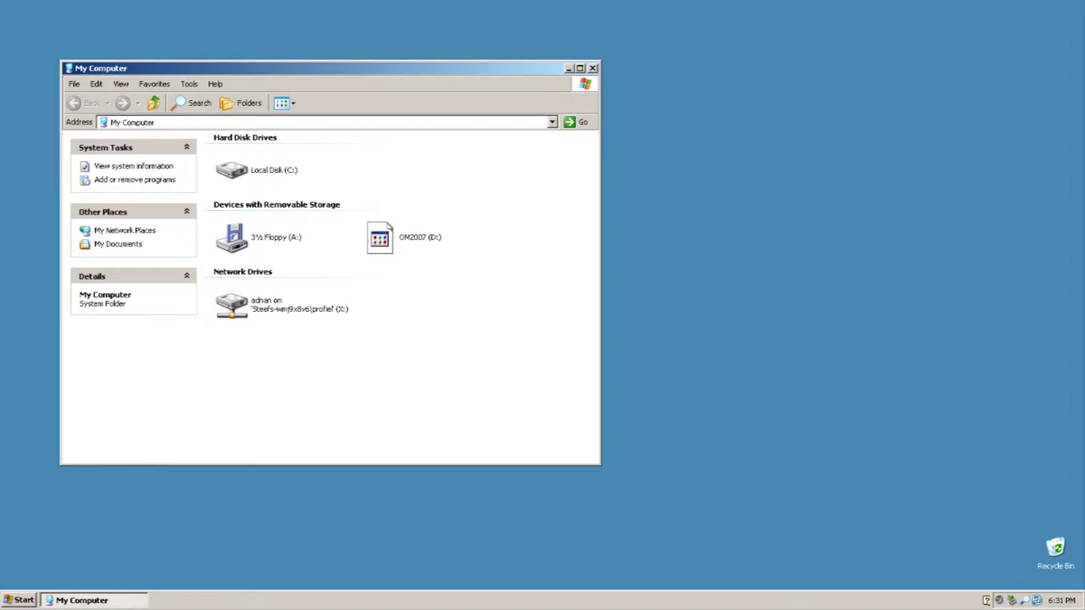
key(alt+space)
key(x)
click(220, 243)
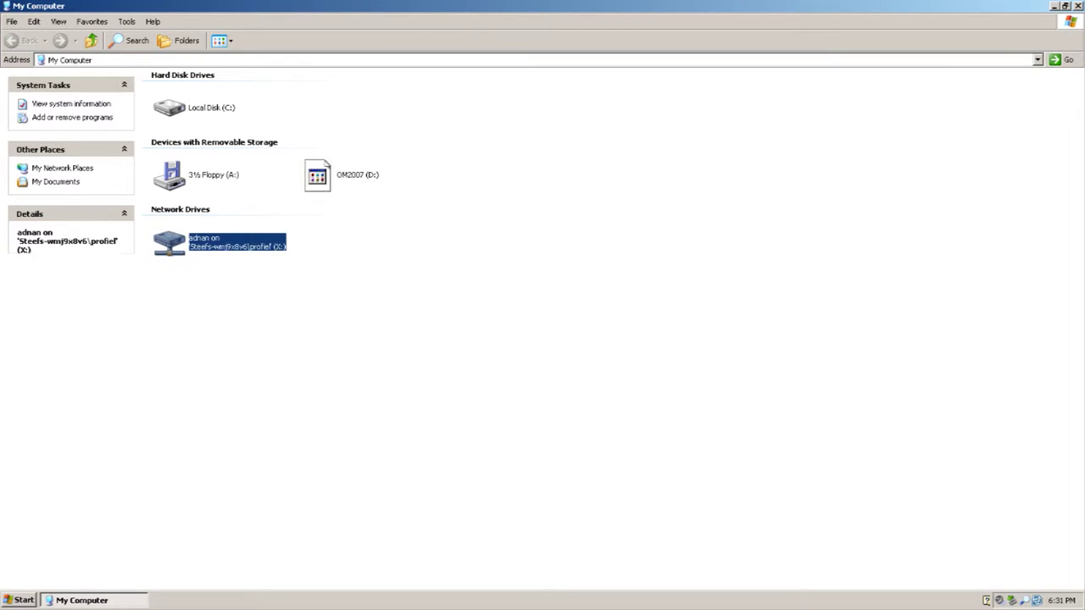
key(Return)
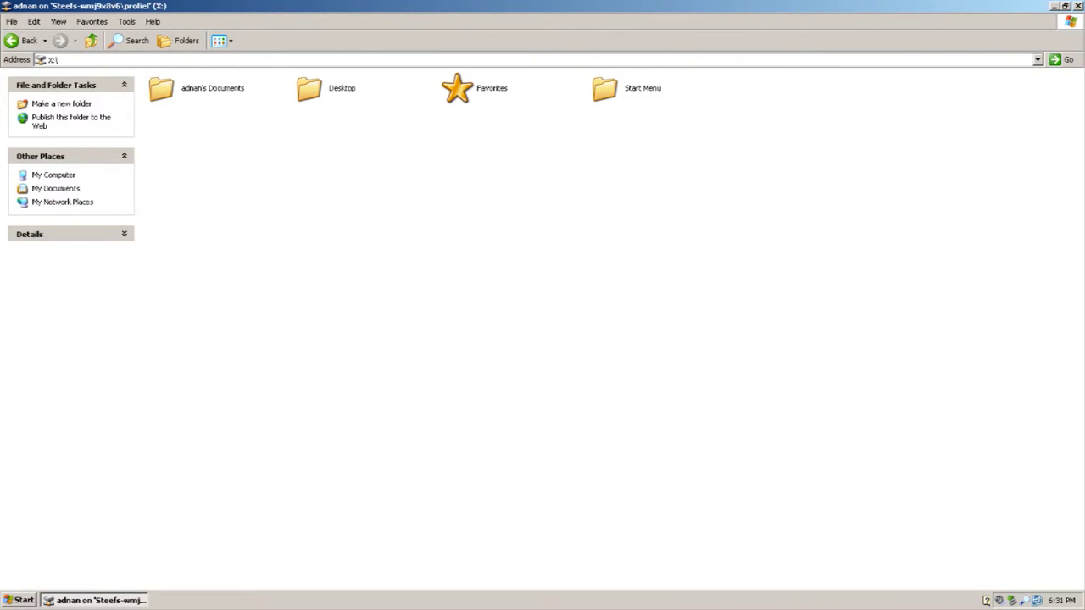
double_click(161, 88)
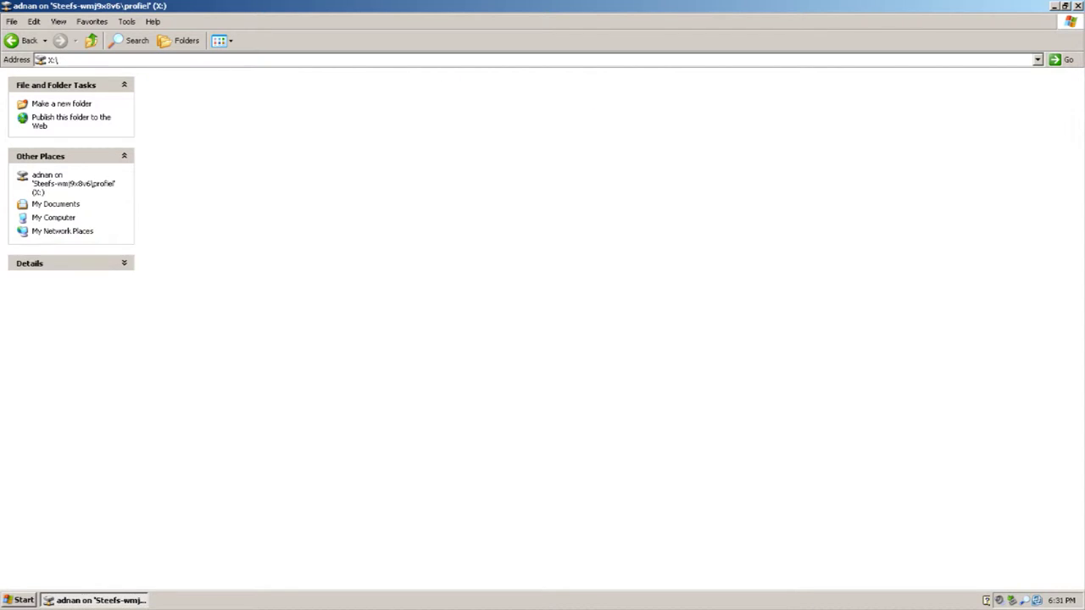
click(22, 40)
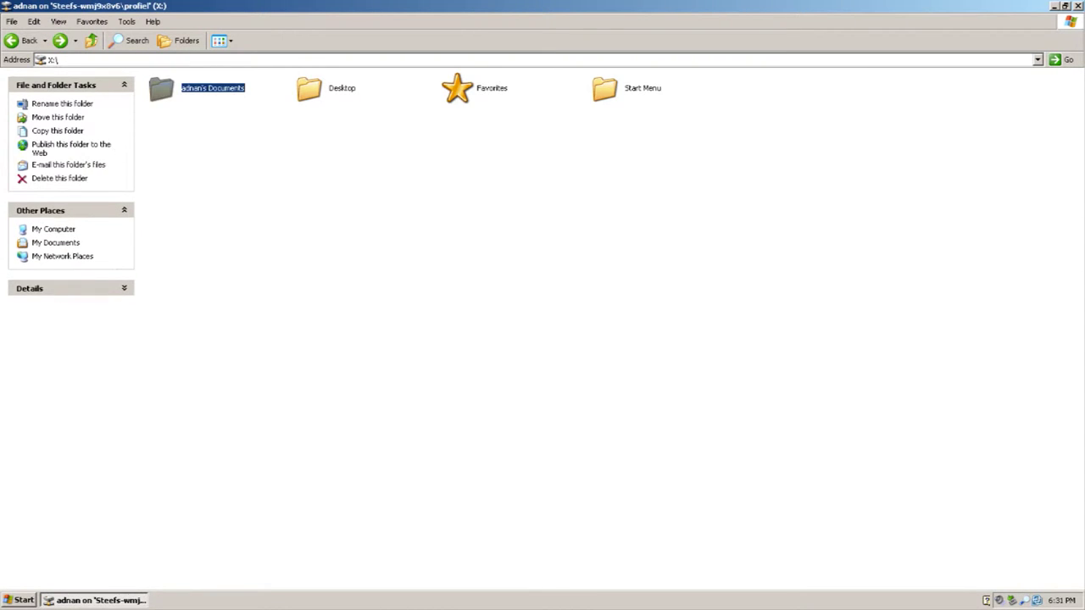
double_click(311, 87)
Check the security permissions in the Desktop folder's Properties
right_click(308, 156)
key(Up)
key(Up)
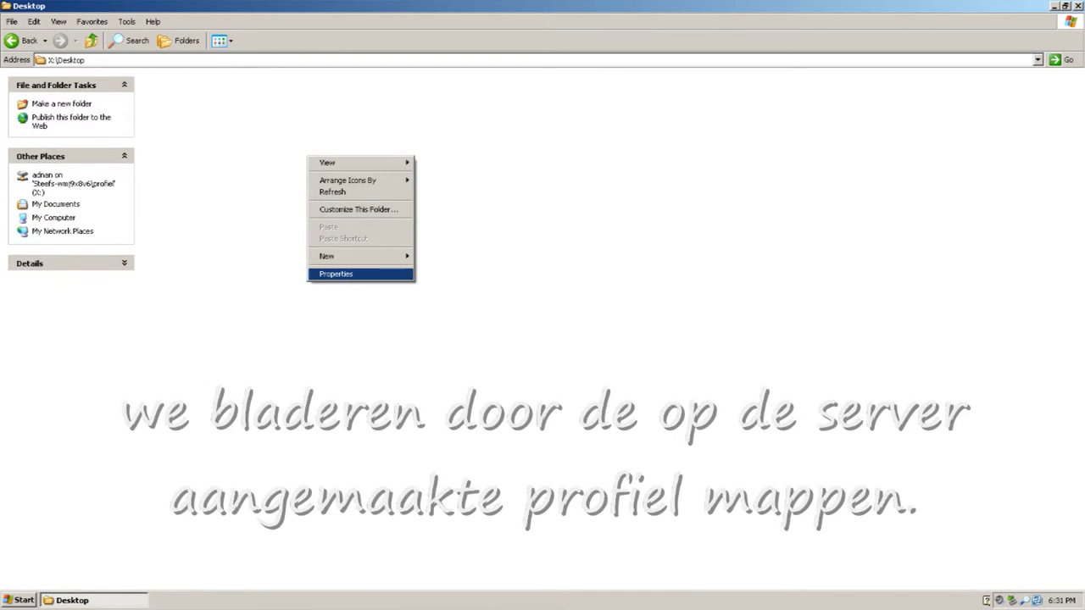
key(Return)
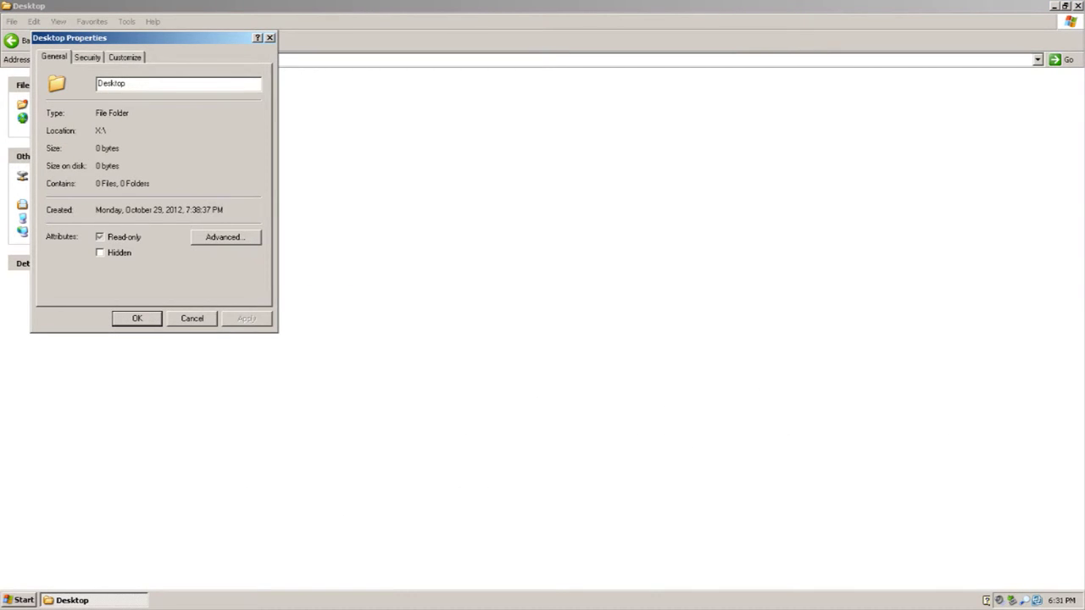
key(ctrl+shift+Tab)
key(ctrl+shift+Tab)
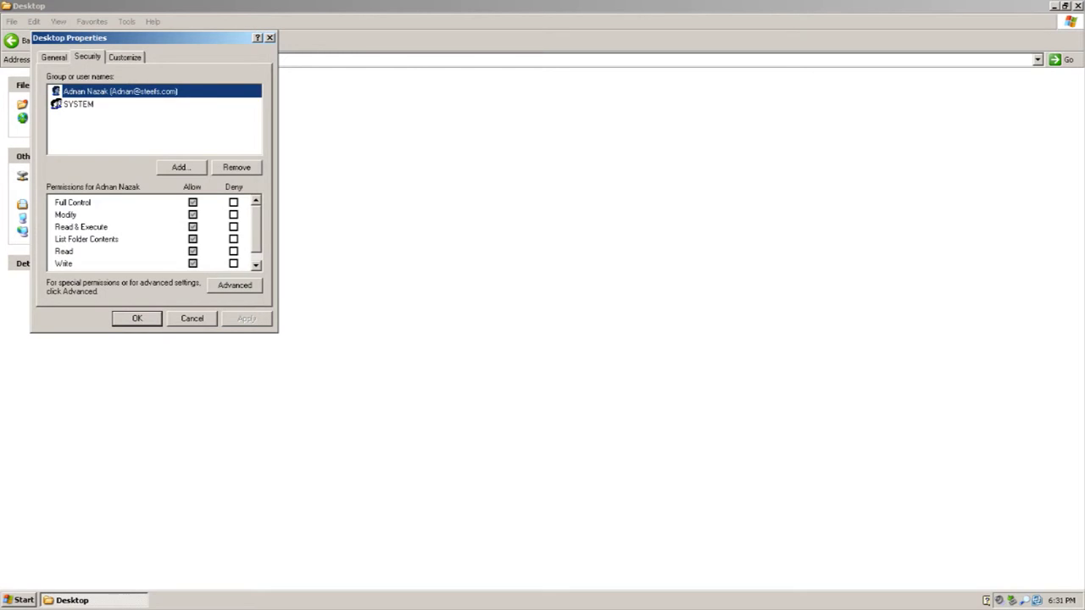
key(Escape)
Create a New Folder in X:\Desktop, close Explorer, and refresh the desktop
key(shift+F10)
key(Up)
key(Up)
key(Right)
key(Return)
key(Return)
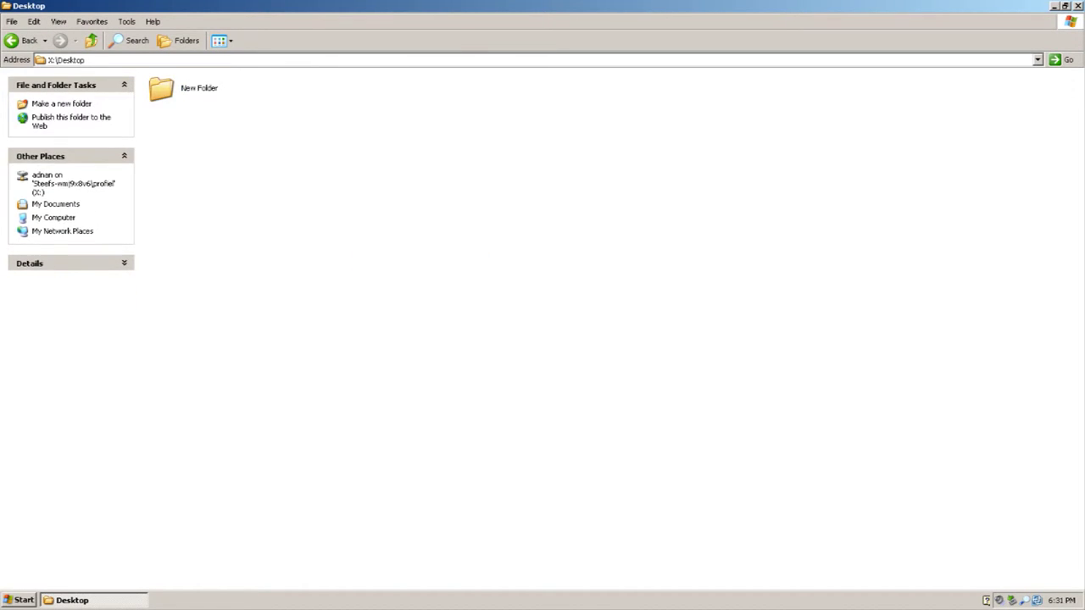
key(alt+F4)
key(shift+F10)
key(Down)
key(Return)
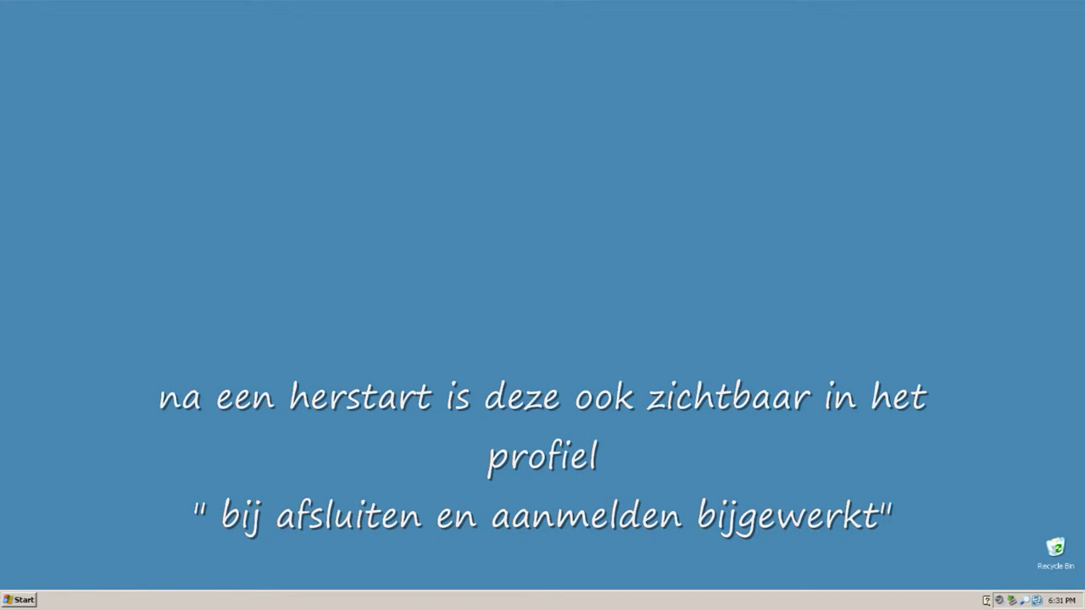
Open My Documents, go up to My Computer, and open Local Disk (C:)
key(ctrl+Escape)
key(Down)
key(Down)
key(Up)
key(Up)
key(Up)
key(Up)
key(Up)
key(Up)
key(Return)
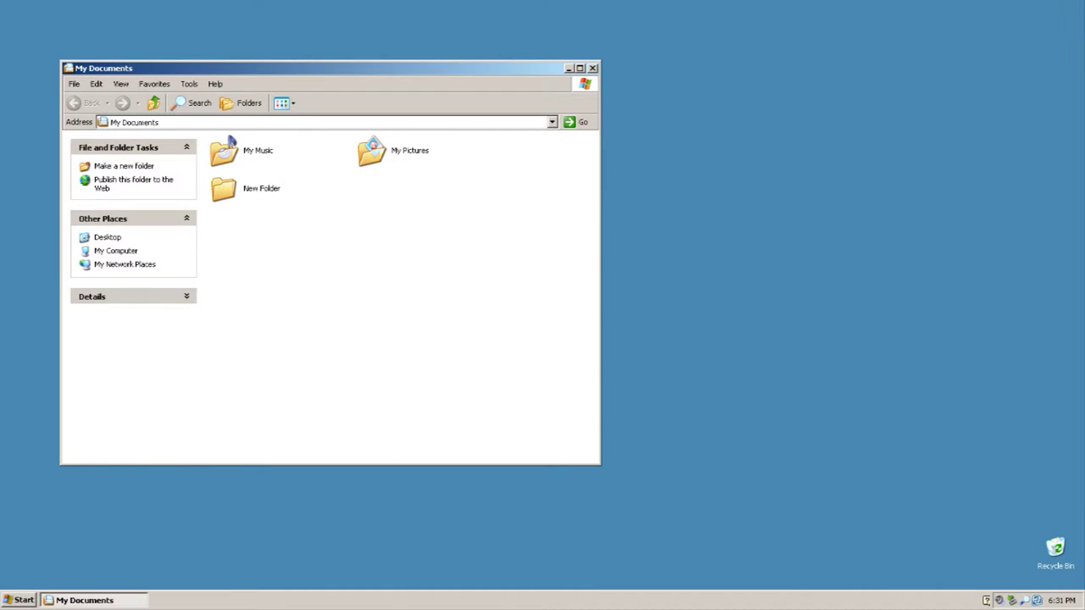
key(BackSpace)
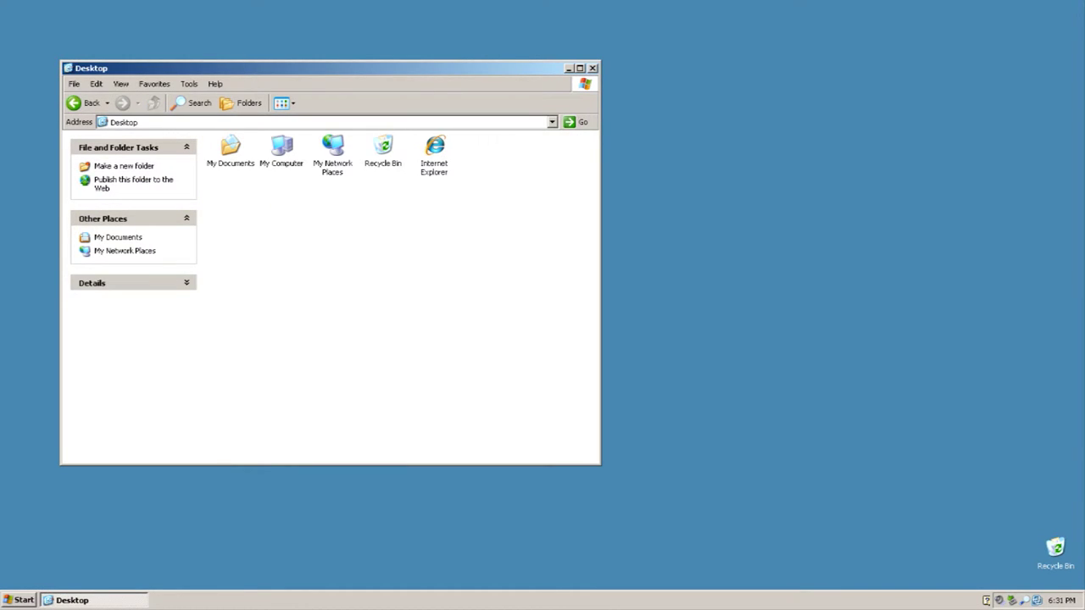
key(Right)
key(Return)
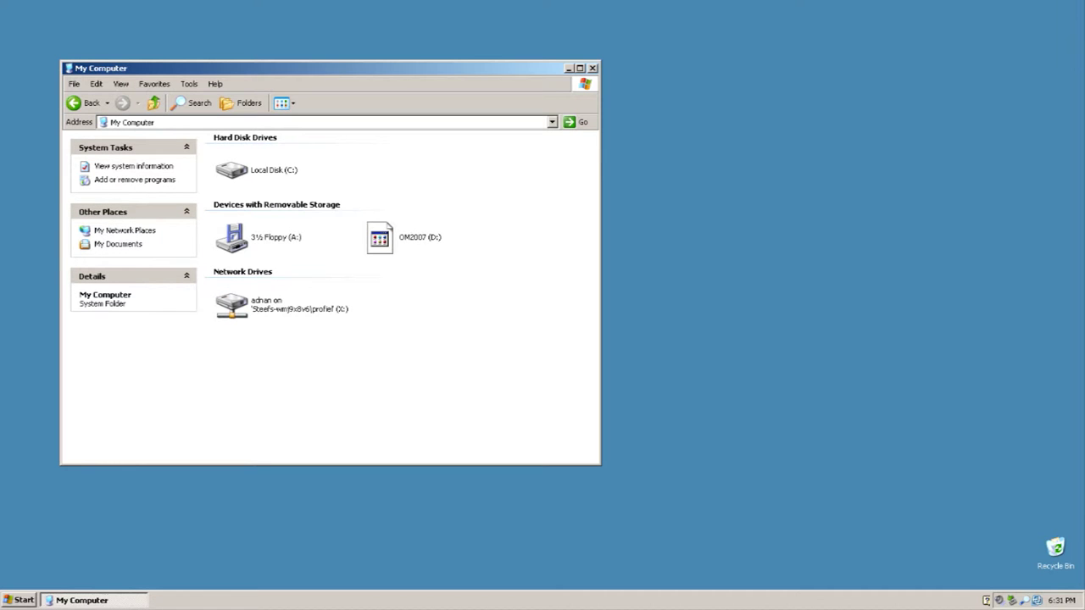
key(Right)
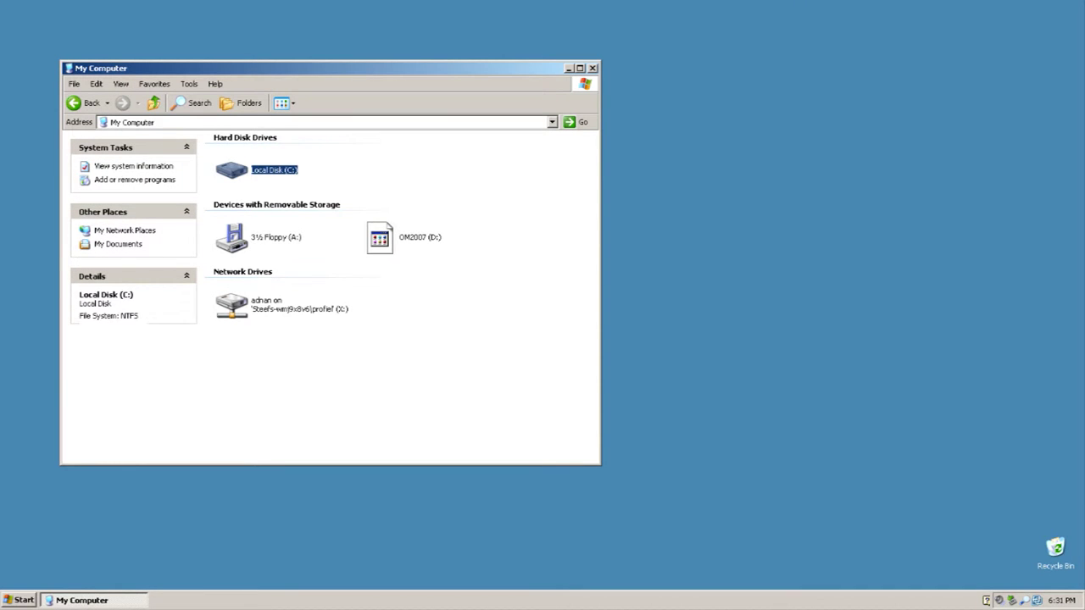
key(Return)
Check the user's local Desktop under C:\Documents and Settings, then launch Internet Explorer
key(Down)
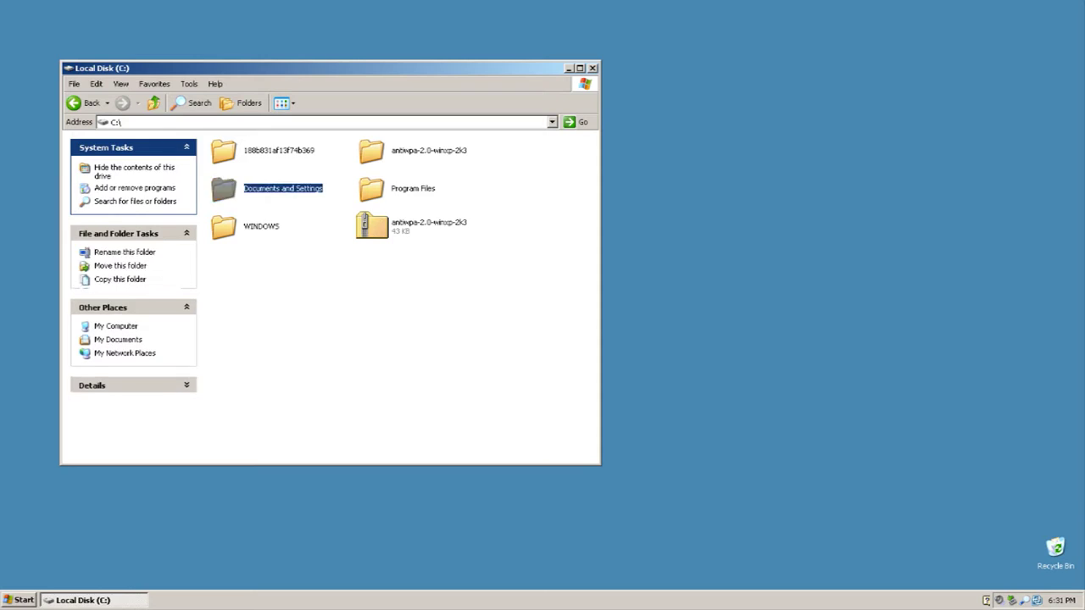
key(Return)
key(Down)
key(Return)
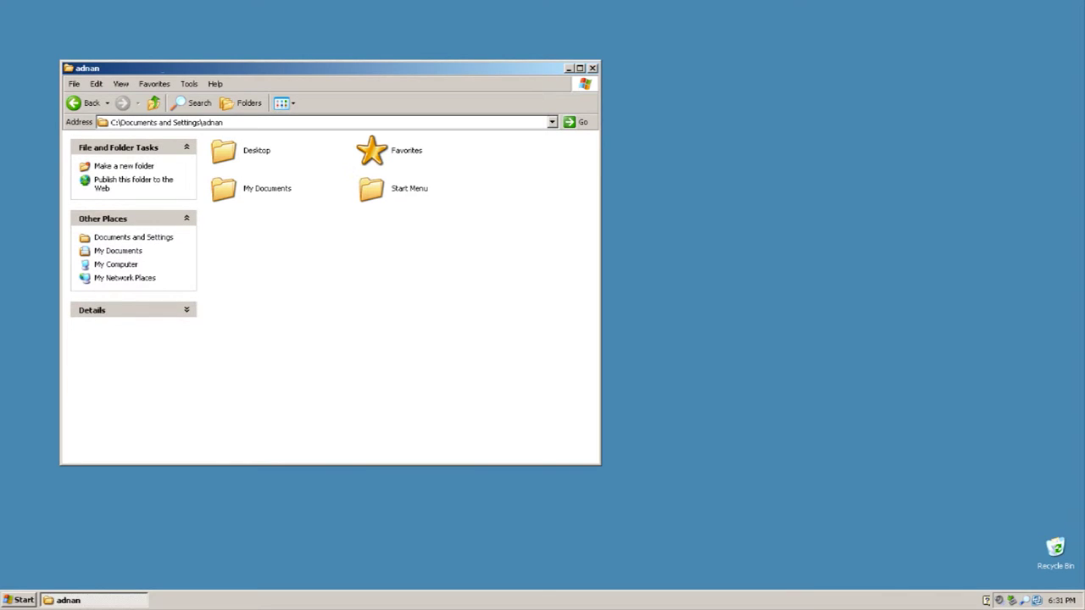
key(Down)
key(Return)
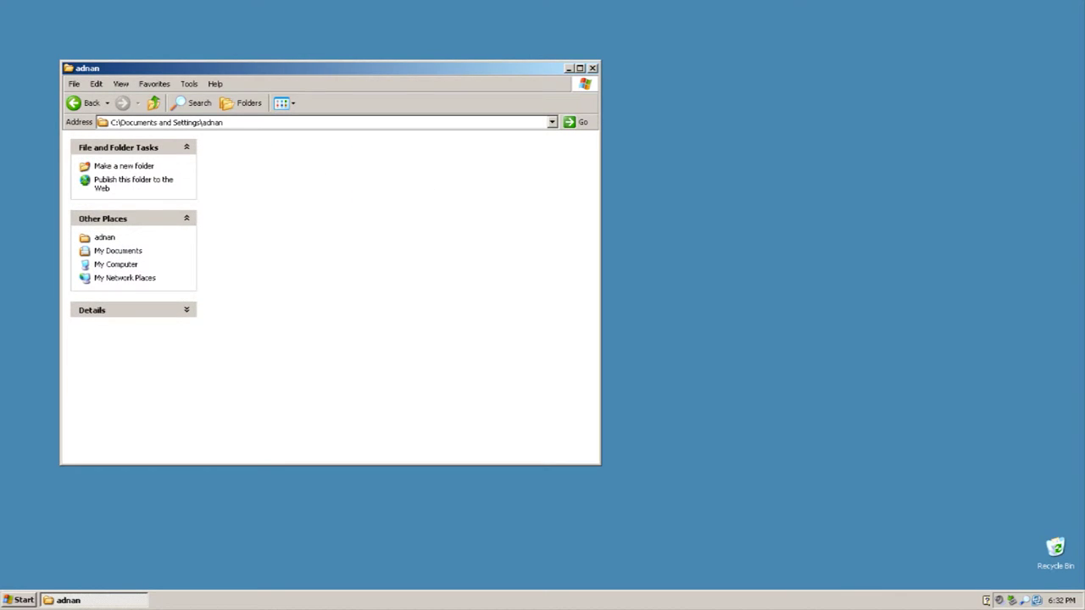
key(BackSpace)
key(BackSpace)
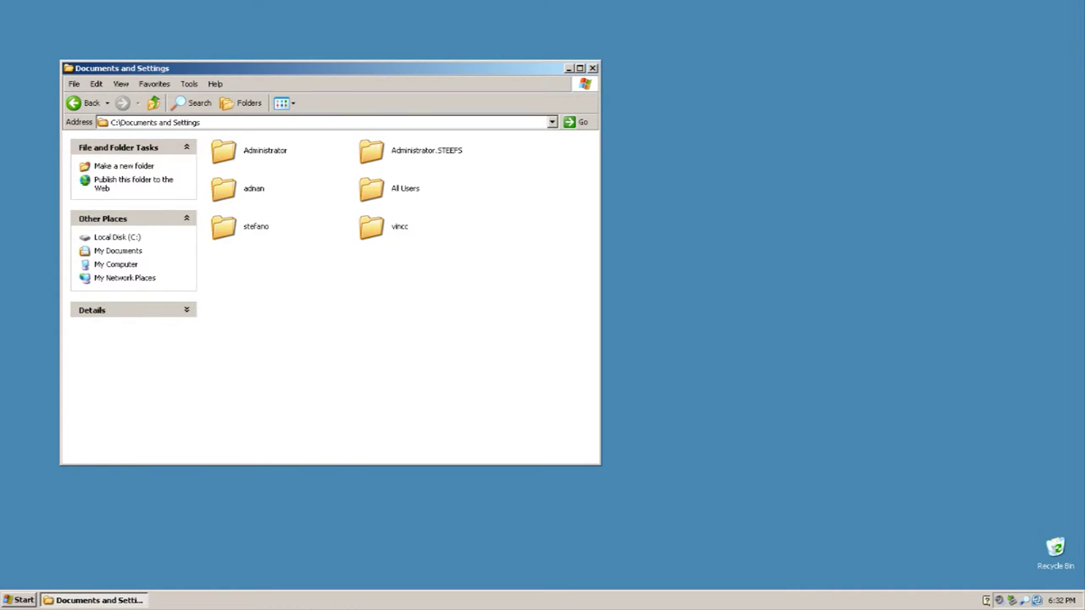
key(alt+F4)
key(super)
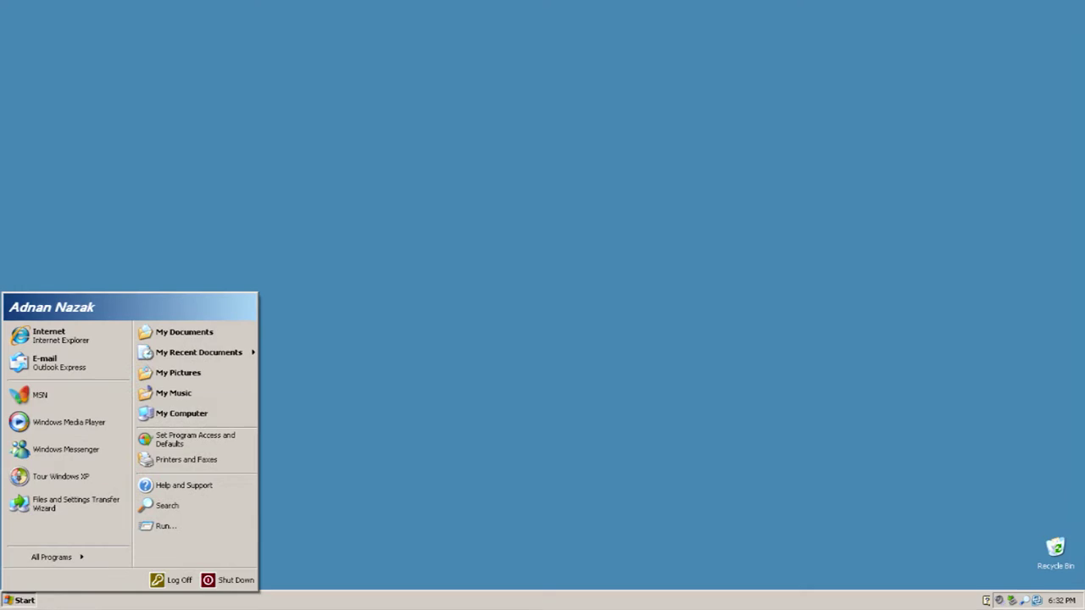
key(Return)
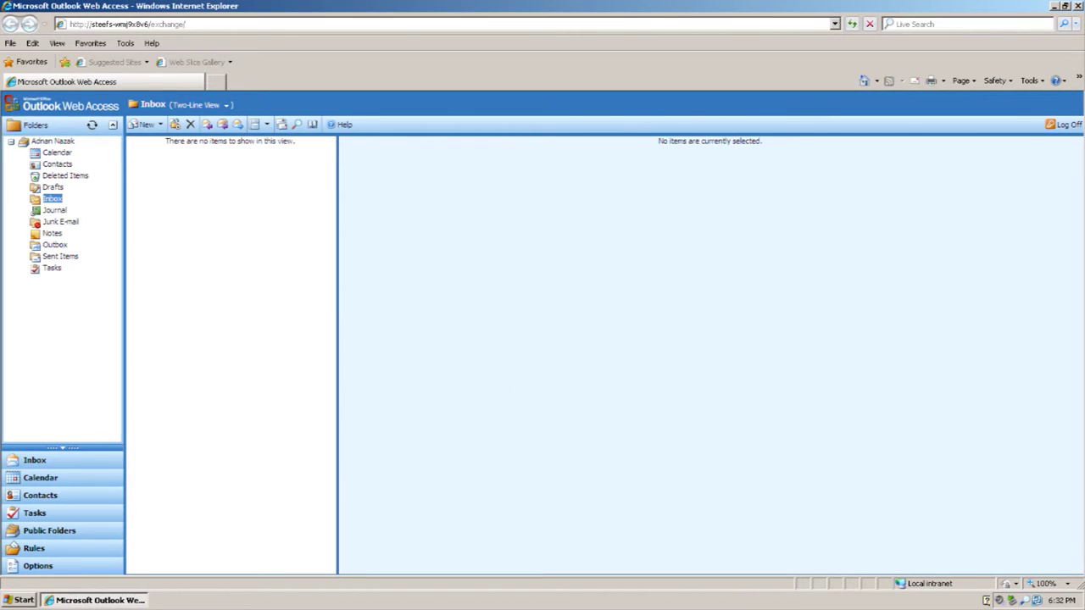
Start a new message to the second user's address with body text 'test mailtje!'
click(142, 125)
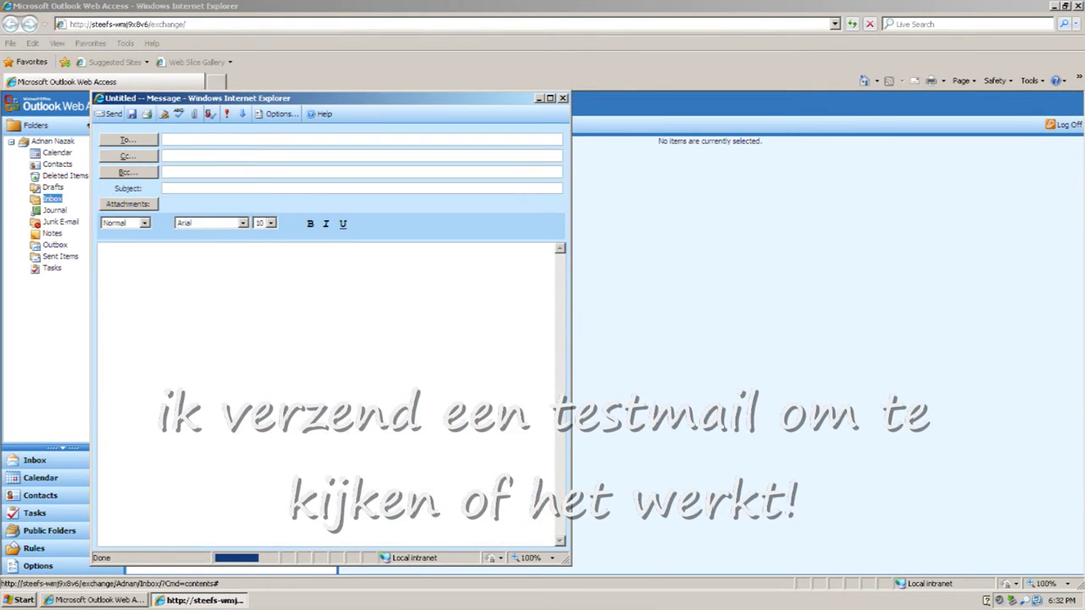
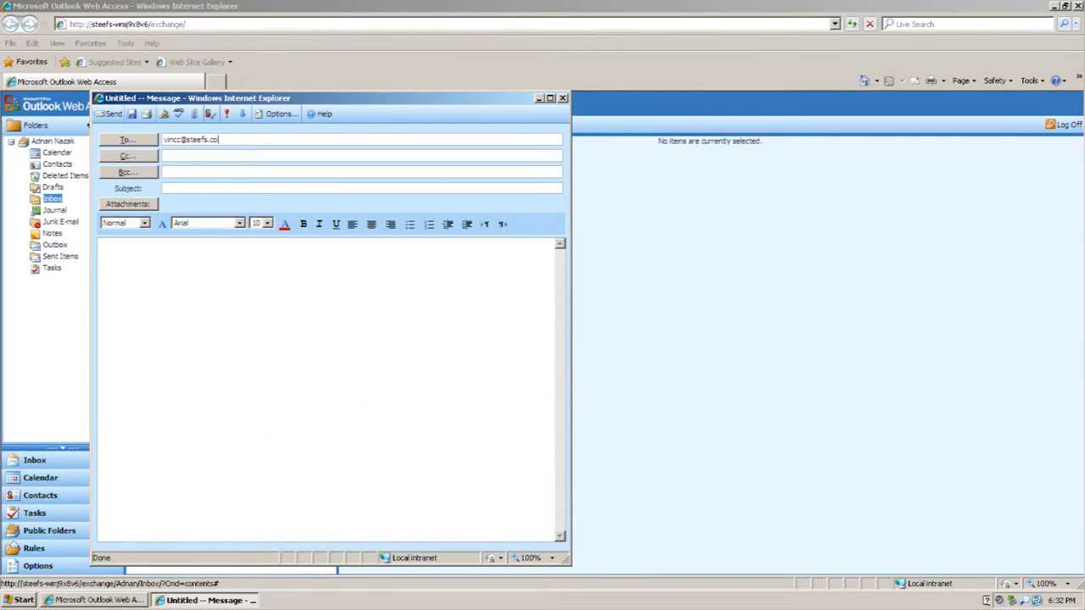
click(104, 254)
text(test )
text(mailtje!  )
text(aa)
key(BackSpace)
key(BackSpace)
Add a subject addressed to the recipient, send the message, and close the browser
click(163, 188)
text(aaan)
key(BackSpace)
key(BackSpace)
text(n vincent!)
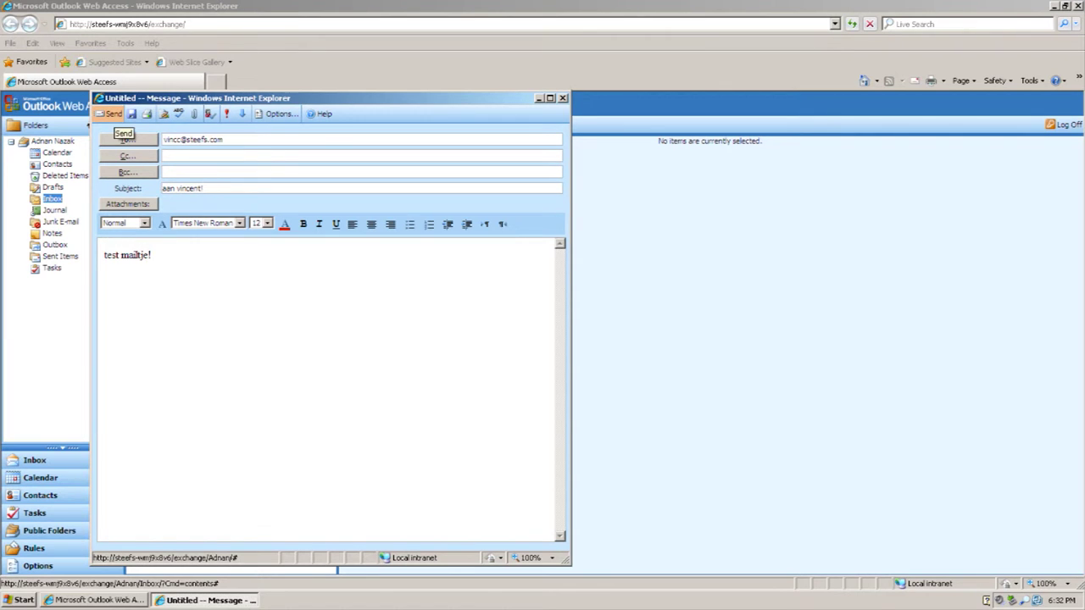
click(112, 114)
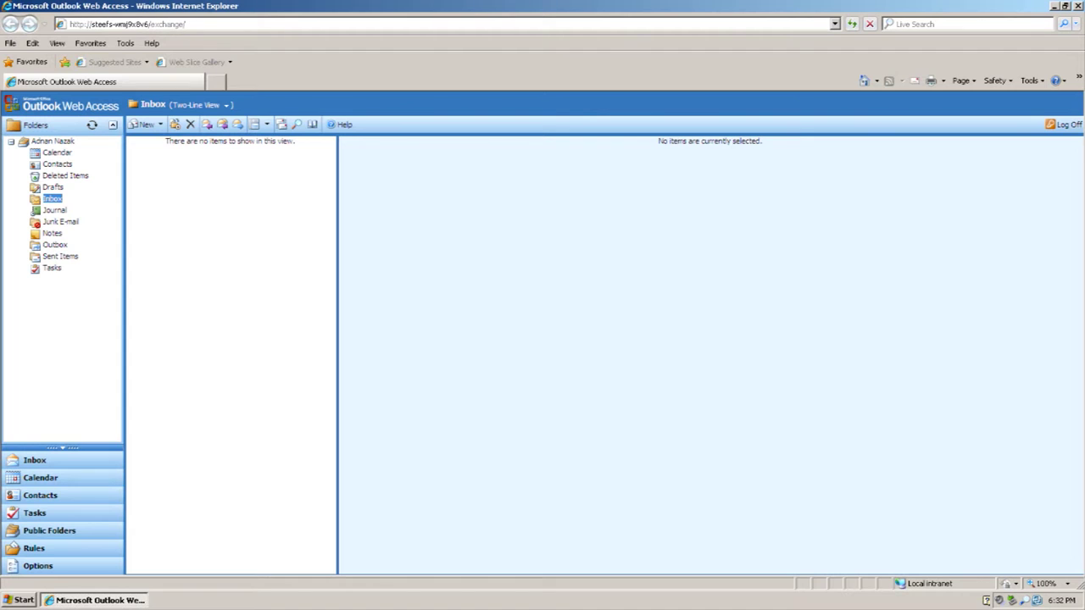
click(1078, 6)
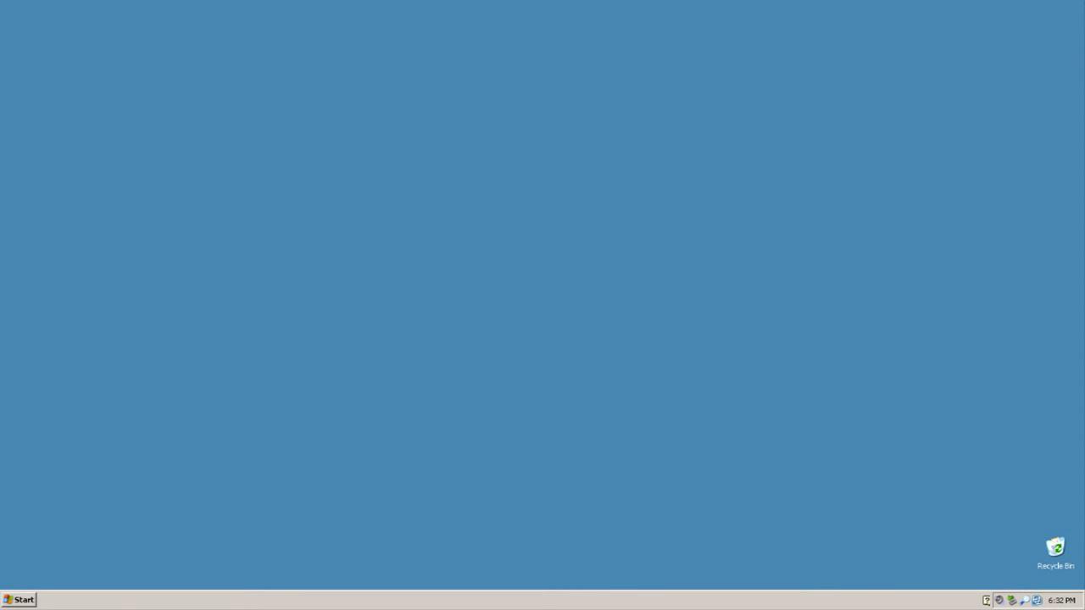
Log off the current user from the Start menu
click(19, 599)
click(170, 581)
key(Return)
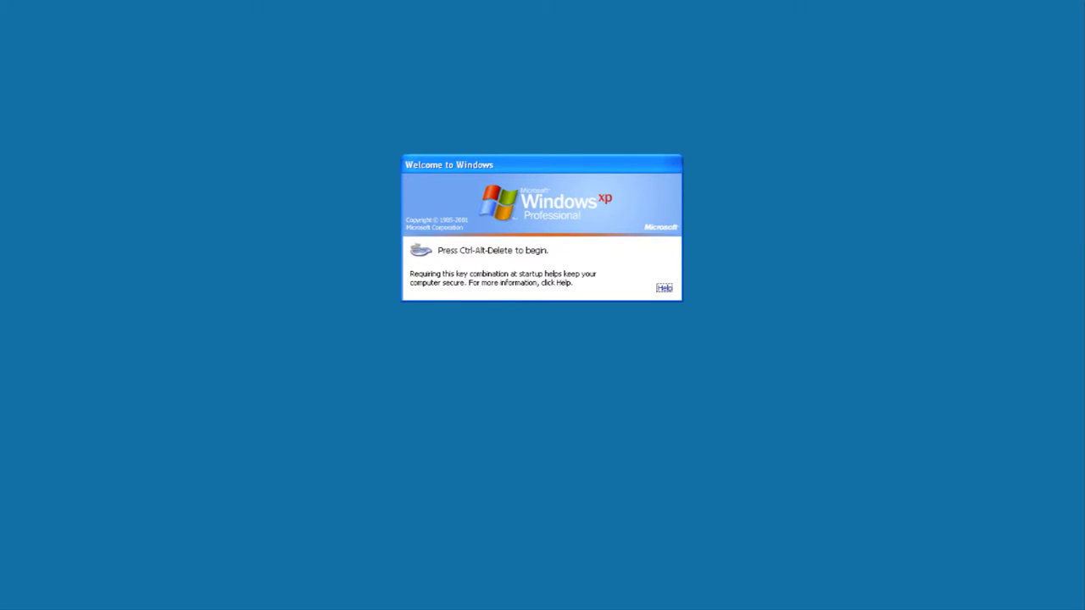
Log on with the second user's name and password, then open My Computer
key(ctrl+alt+Delete)
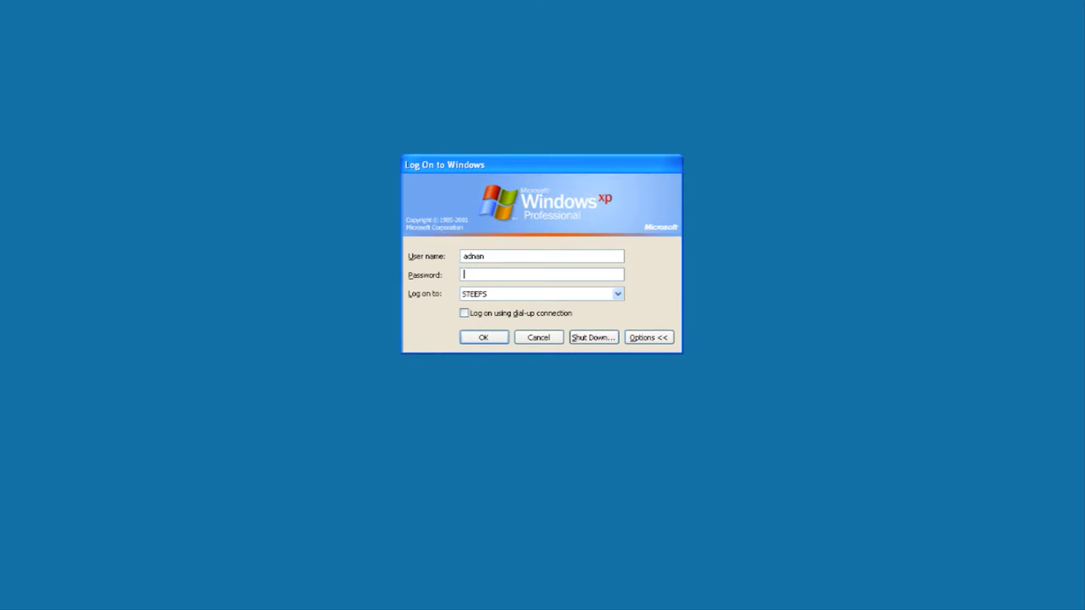
text(vin********)
key(Return)
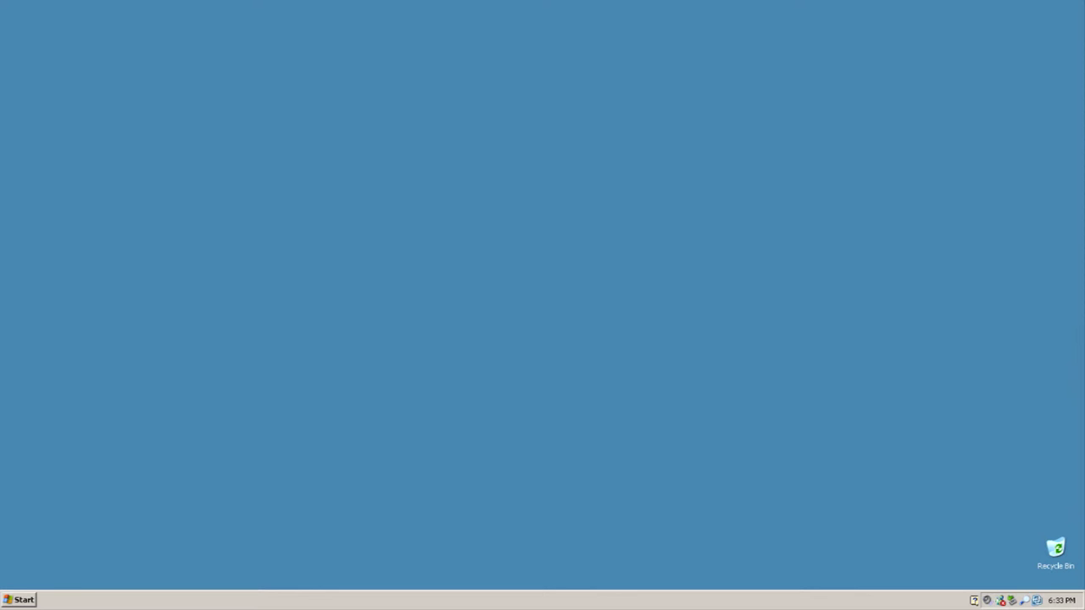
key(super)
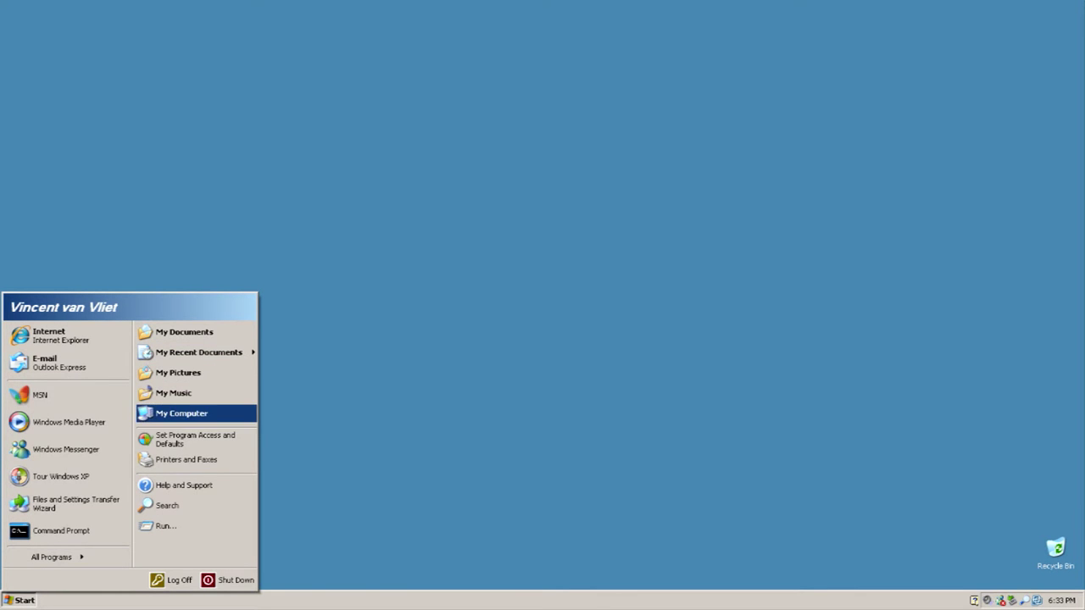
key(Return)
Open drive X: and its Desktop folder, then close the window
click(314, 320)
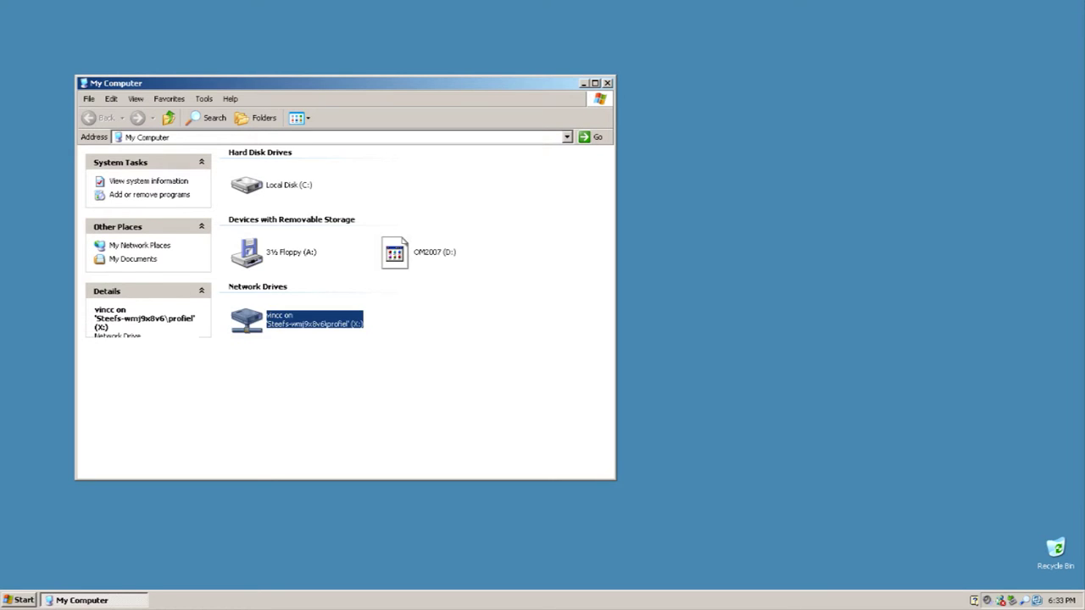
key(Return)
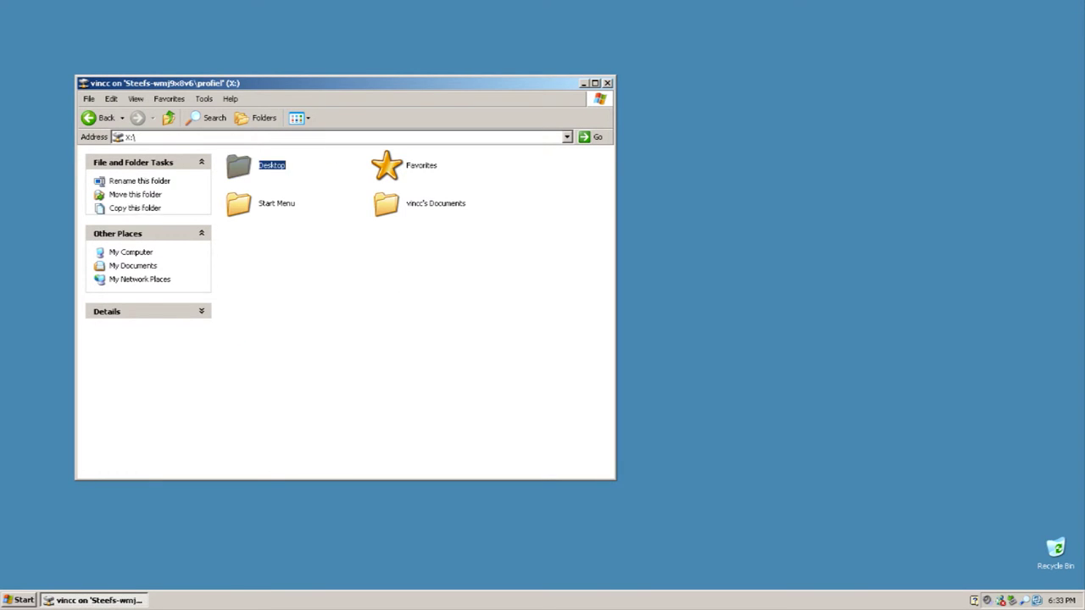
key(Return)
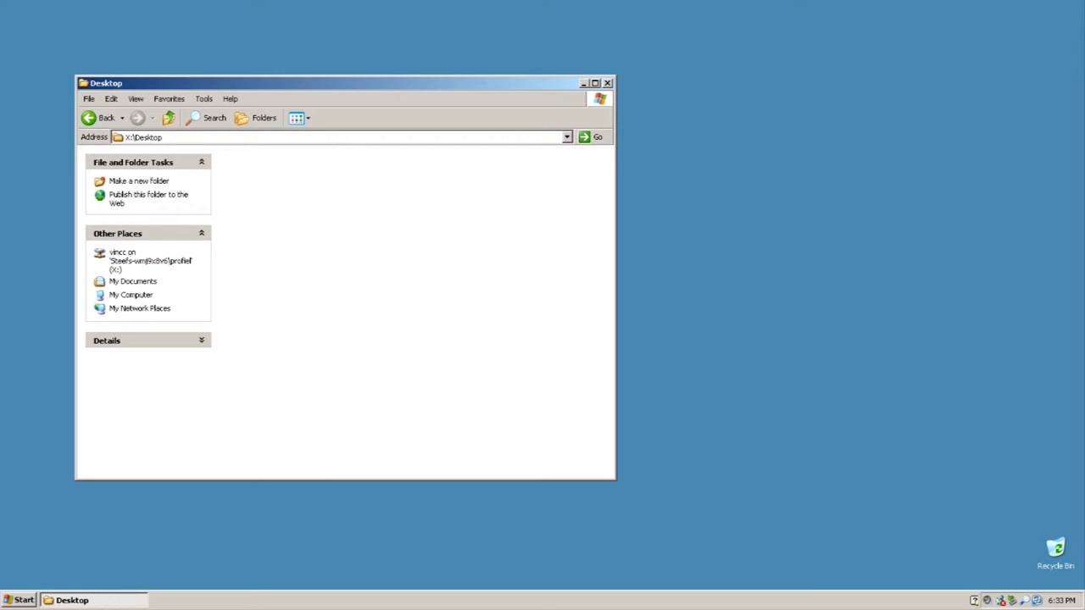
key(alt+F4)
Launch Internet Explorer and read the received test message in the Inbox
key(super)
key(Down)
key(Down)
key(Down)
key(i)
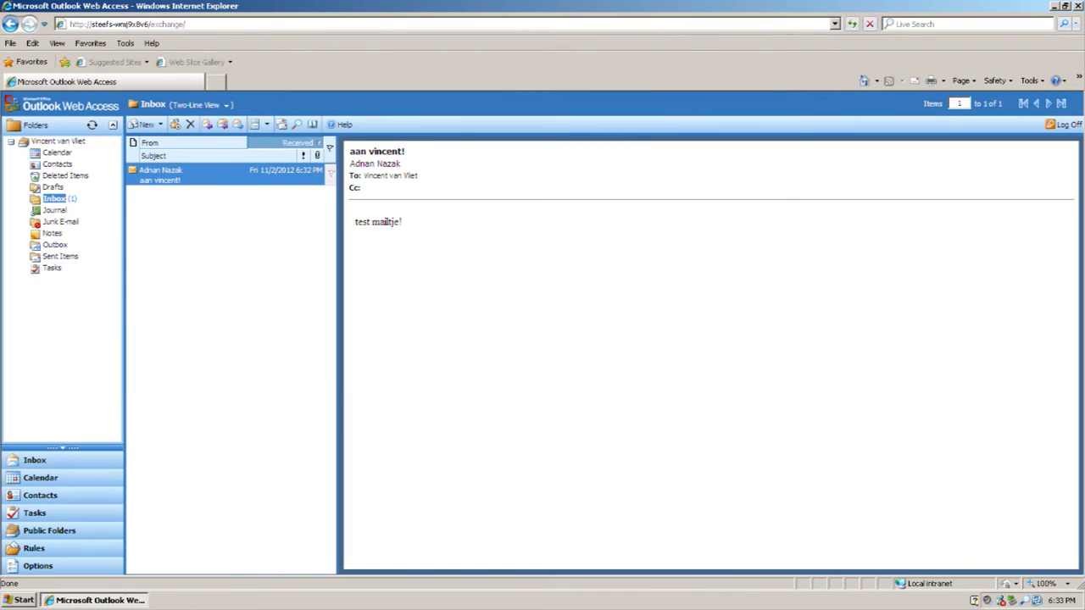
triple_click(384, 221)
click(384, 221)
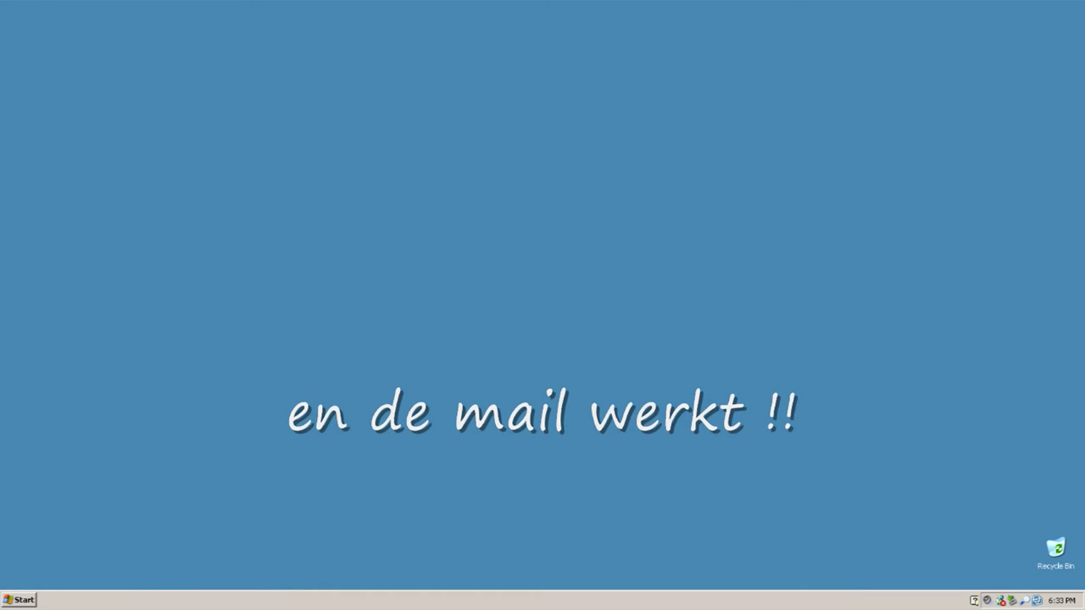
key(super)
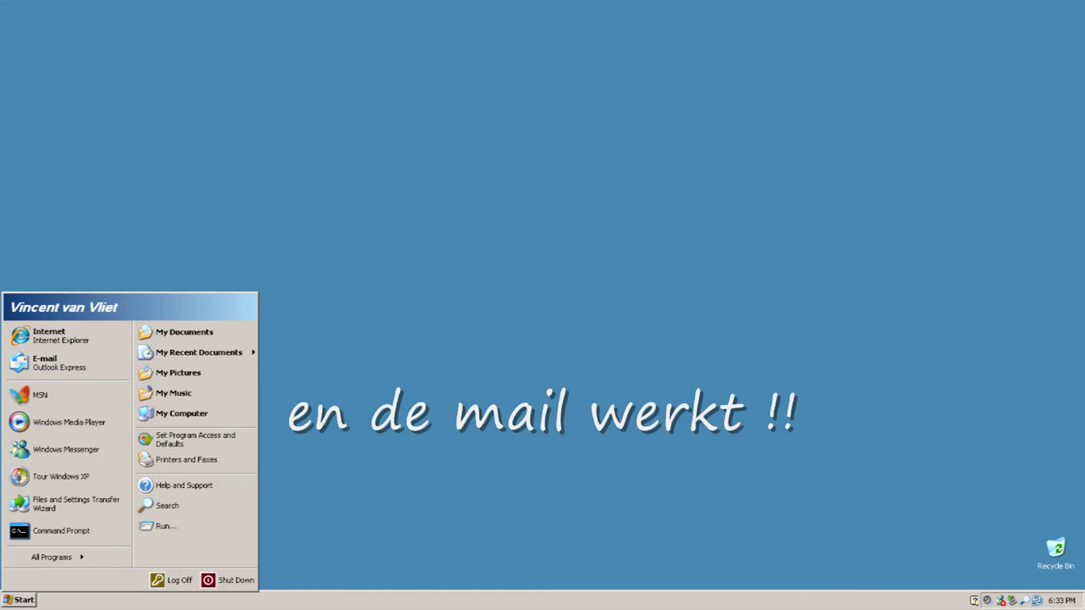
Open drive X: from My Computer to view the profile folders, then close it
click(181, 413)
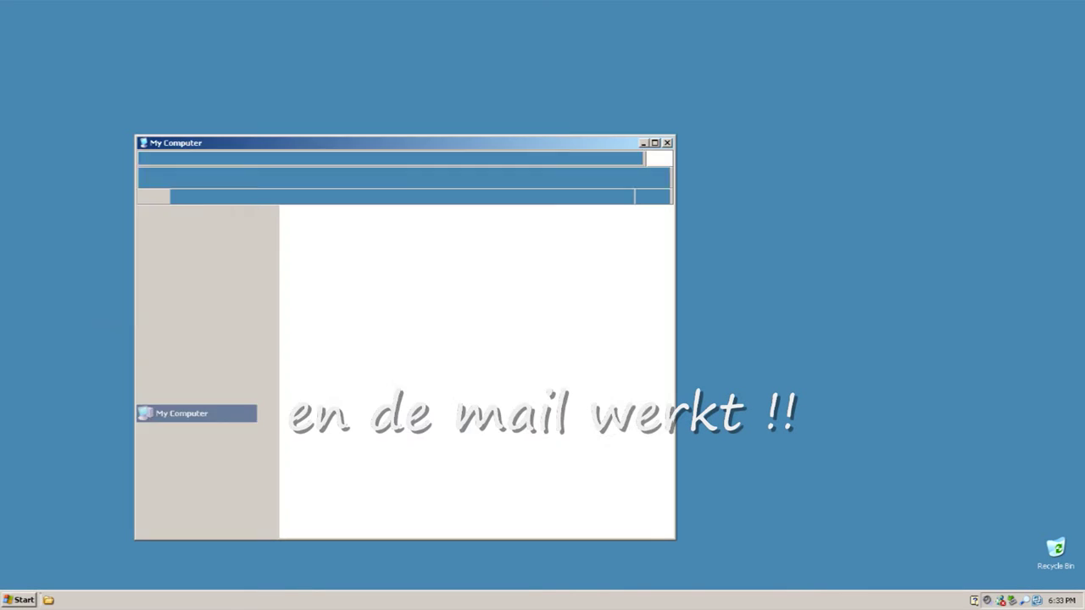
double_click(339, 376)
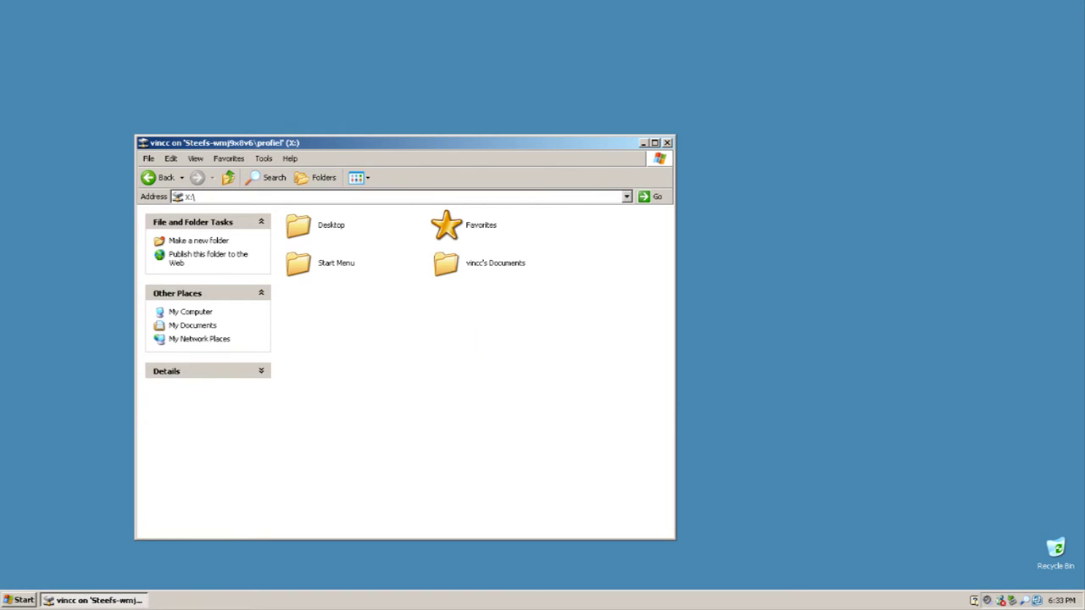
key(alt+F4)
Log off the second user from the Start menu
key(ctrl+Escape)
key(l)
key(Escape)
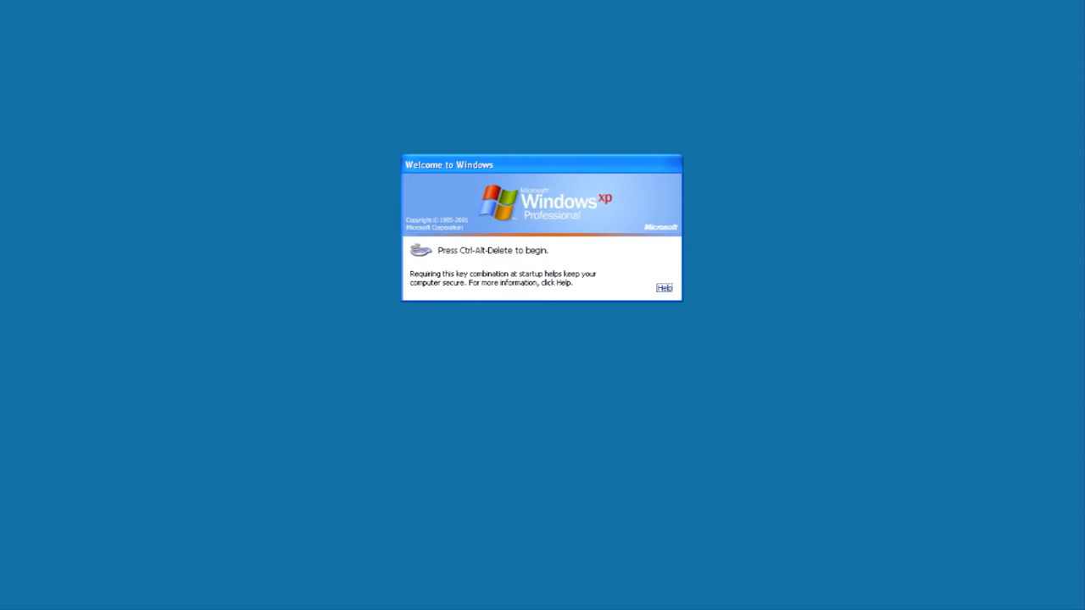
Log on with the original account's user name and password
key(ctrl+alt+Delete)
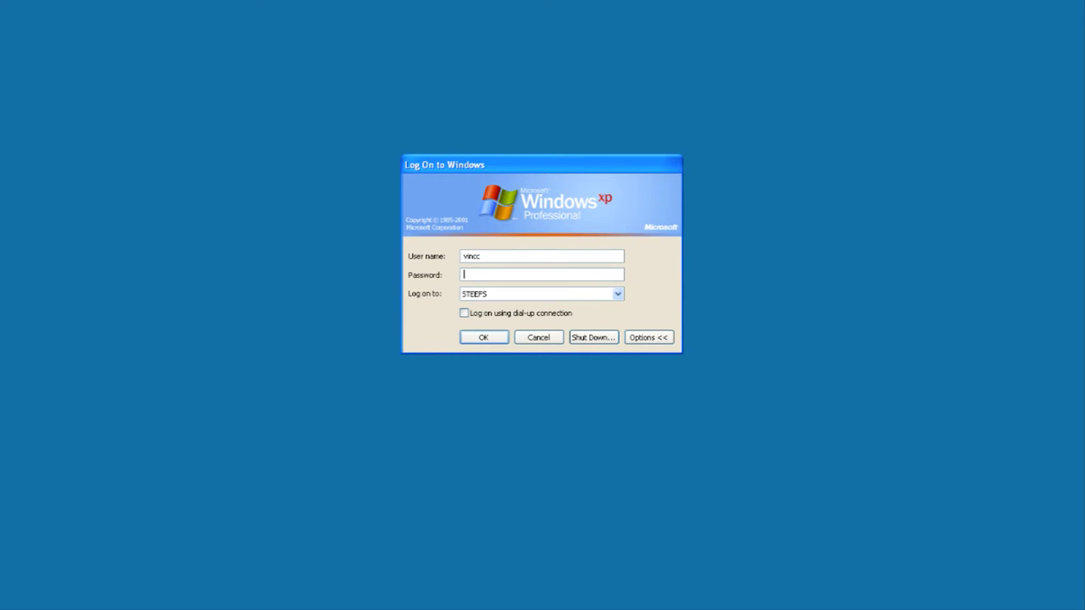
key(shift+Tab)
text(adnan)
key(Tab)
text(••••)
key(Return)
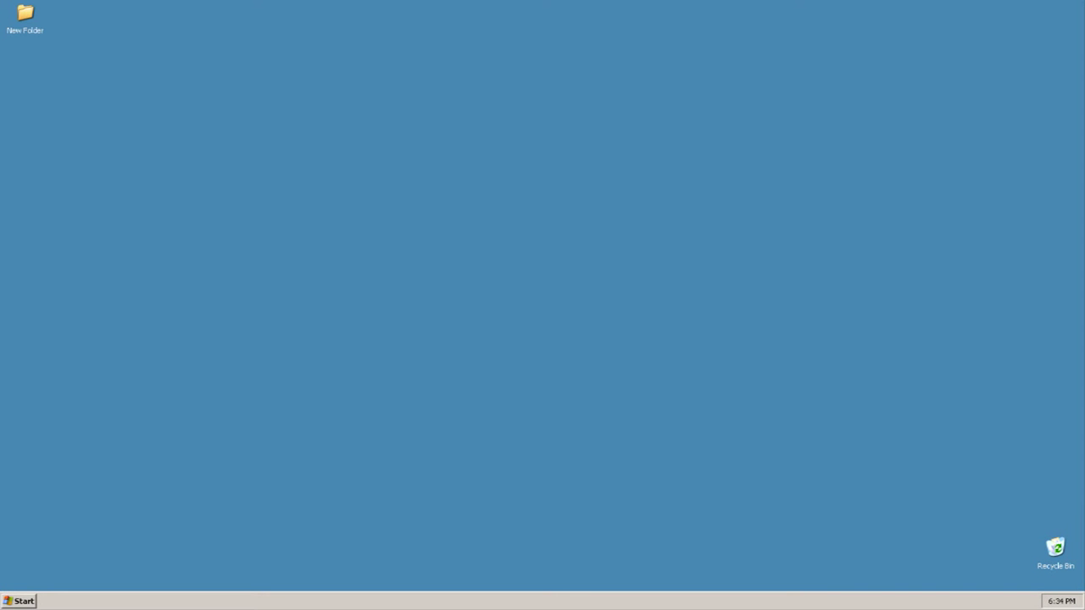
Open My Computer and local My Documents, then find New Folder in X:\Documents
key(super)
key(Return)
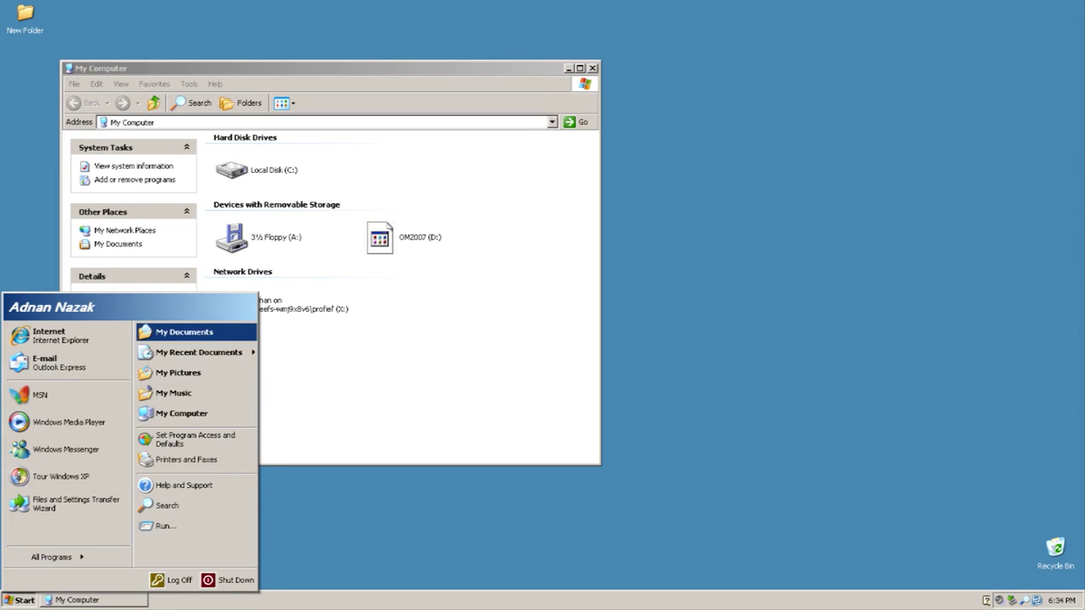
click(184, 331)
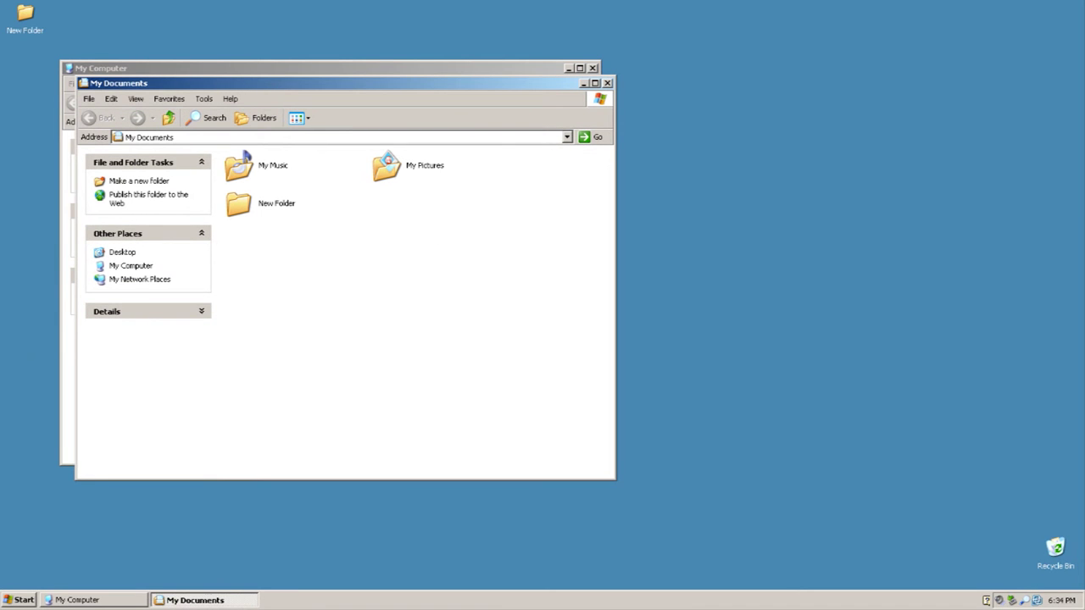
drag(254, 83, 666, 90)
double_click(232, 305)
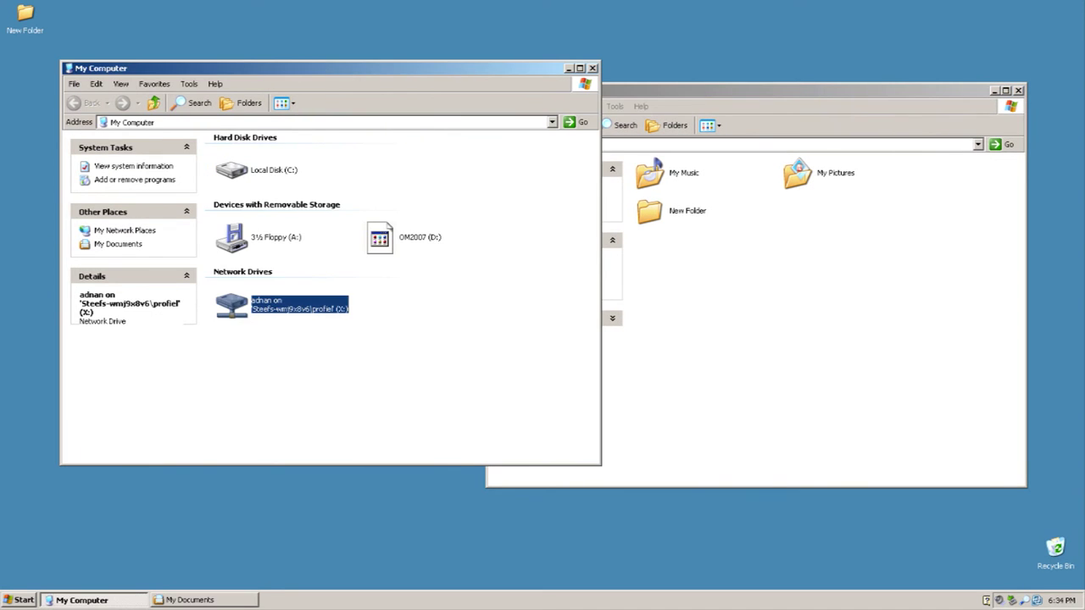
double_click(224, 150)
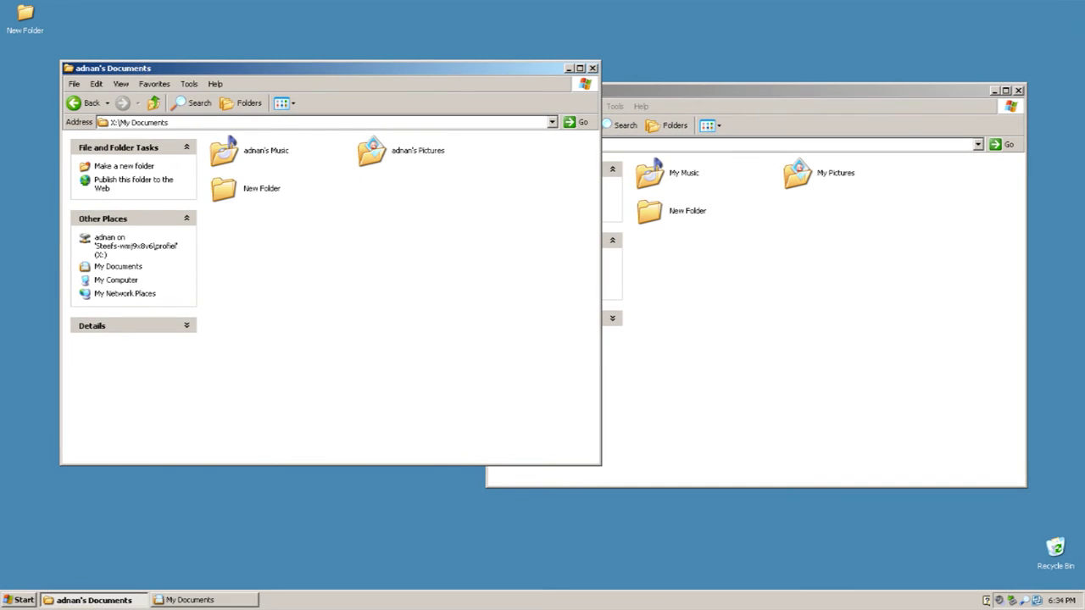
click(224, 188)
Compare against local My Documents, check X:\Desktop, and close the window
click(649, 211)
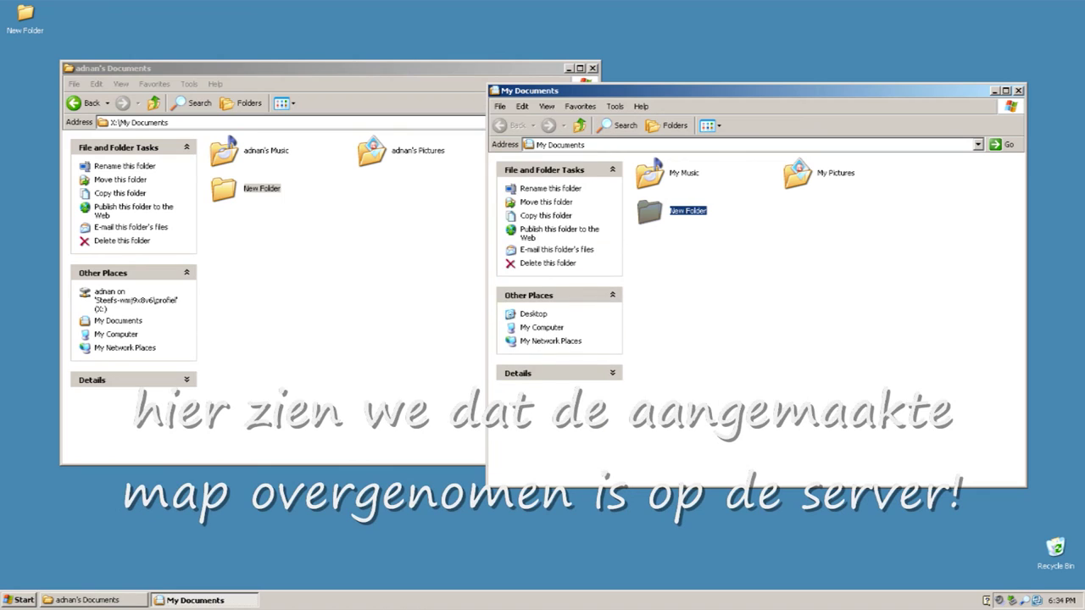
click(381, 297)
key(alt+Left)
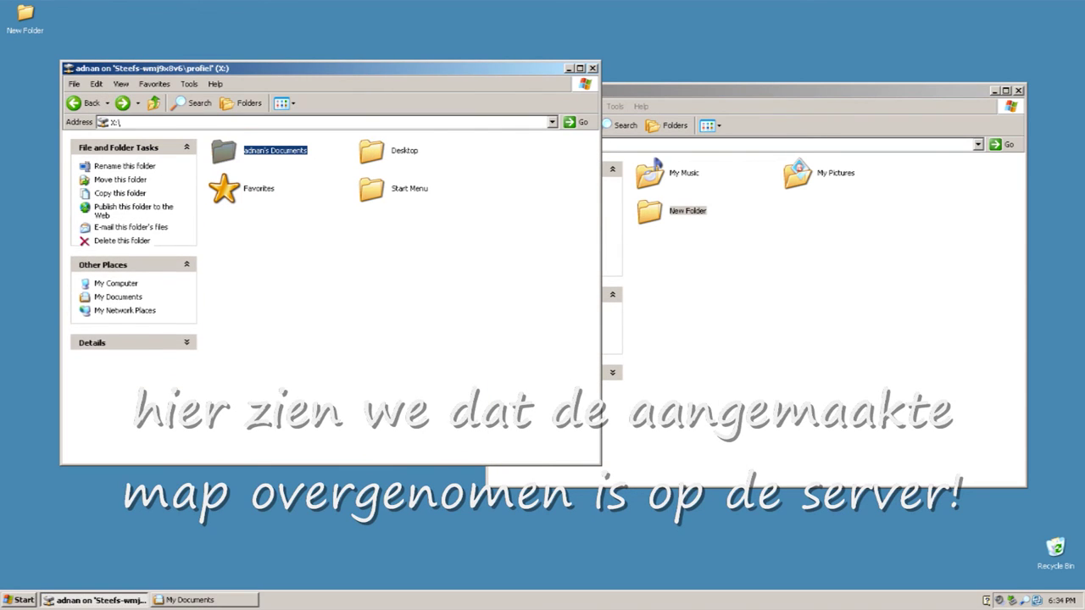
double_click(372, 150)
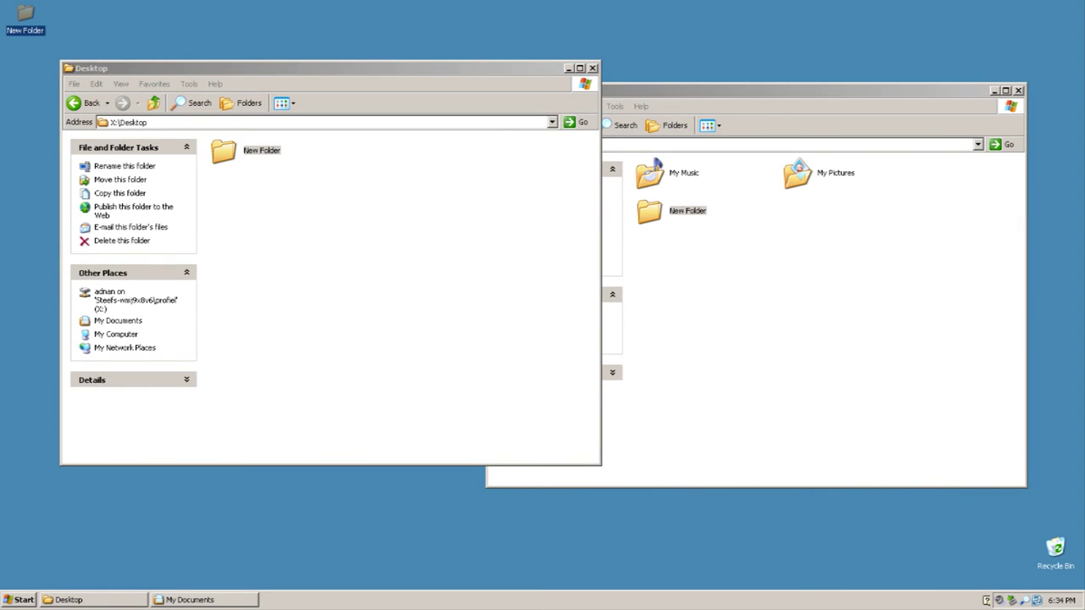
key(alt+F4)
key(alt+F4)
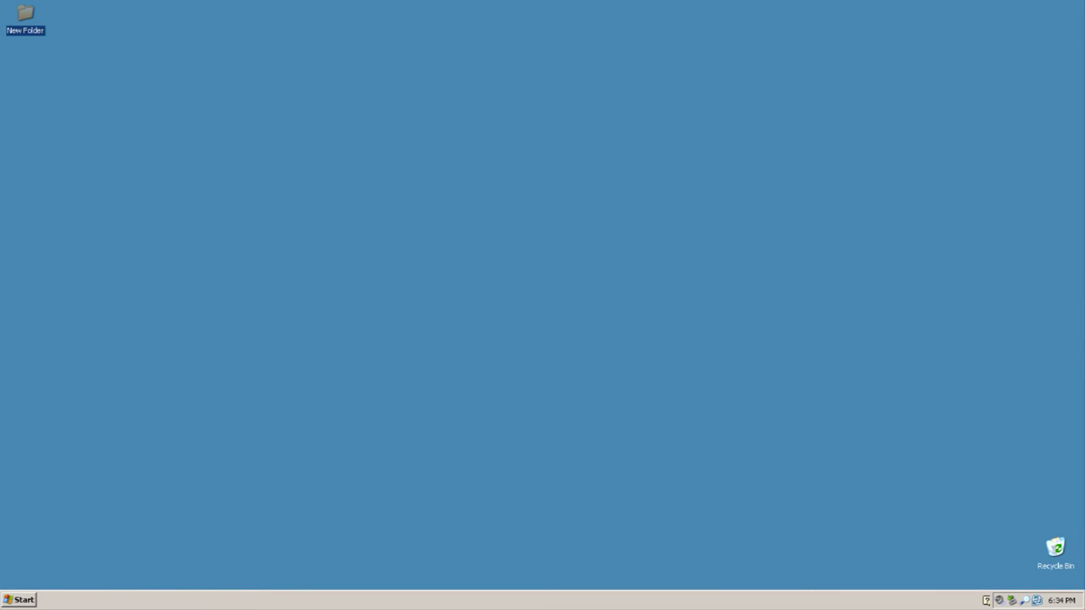
key(super)
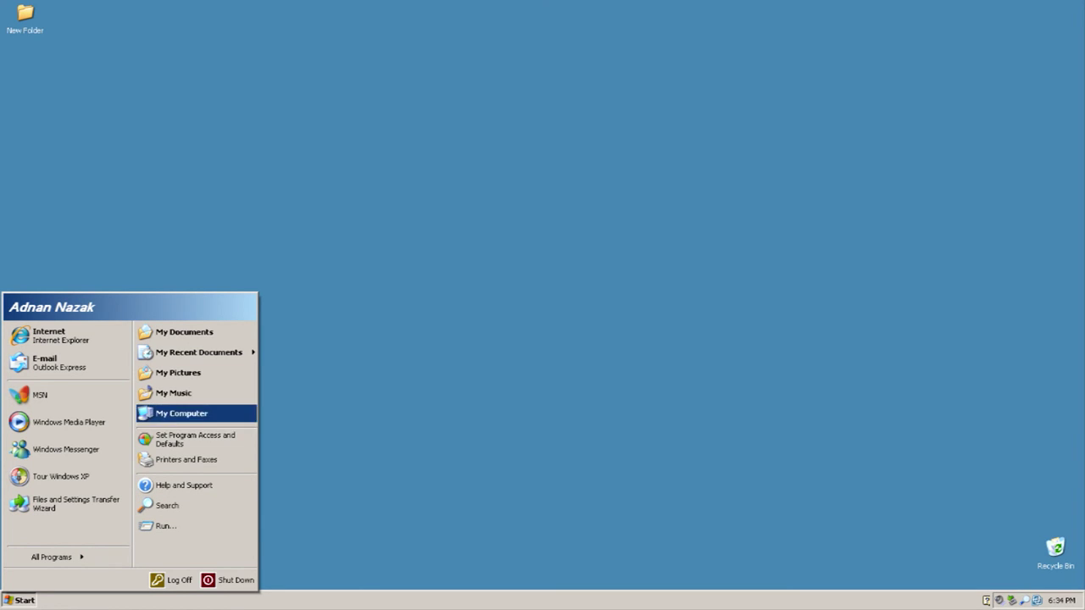
mouse_move(51, 557)
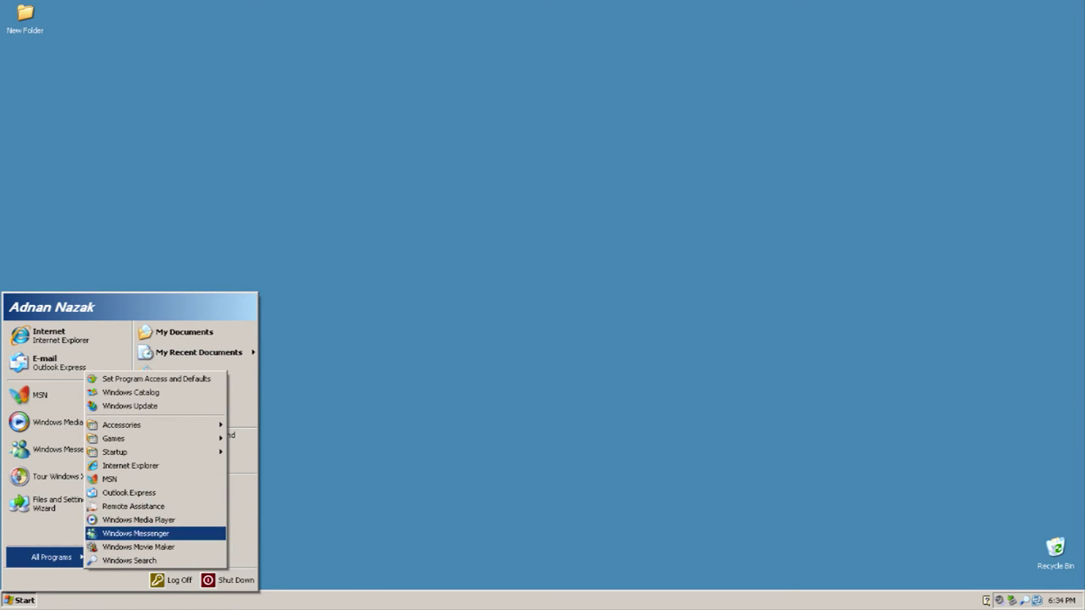
key(Escape)
key(Escape)
key(super)
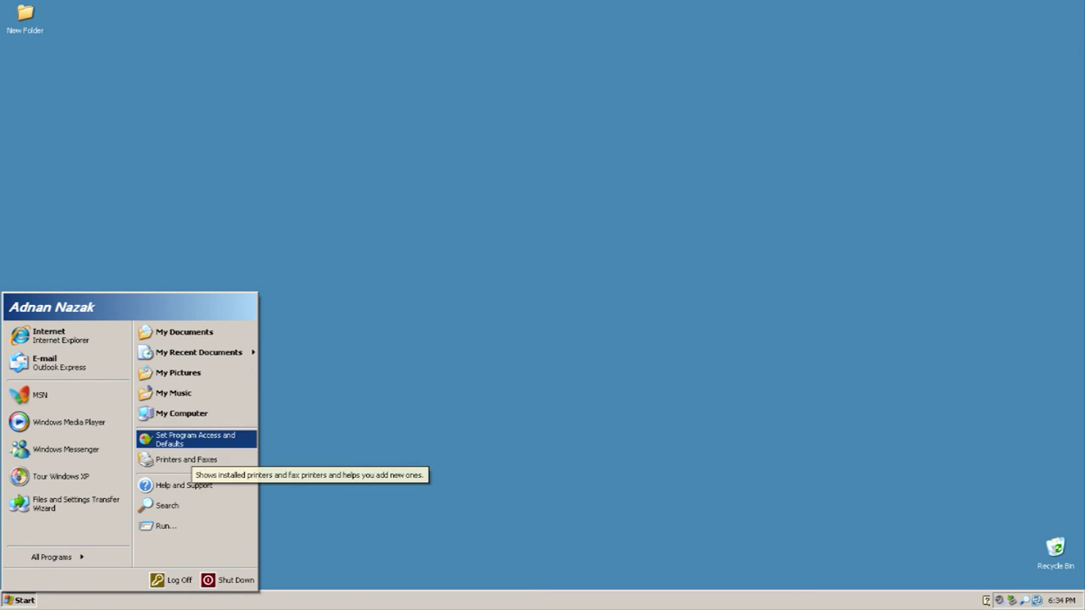
mouse_move(113, 438)
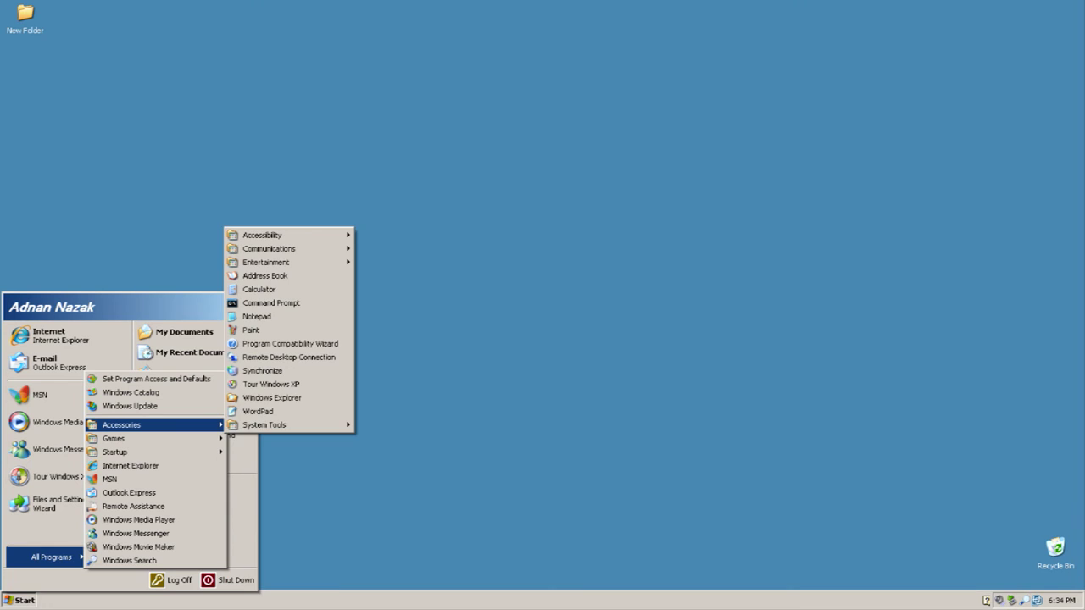
mouse_move(264, 424)
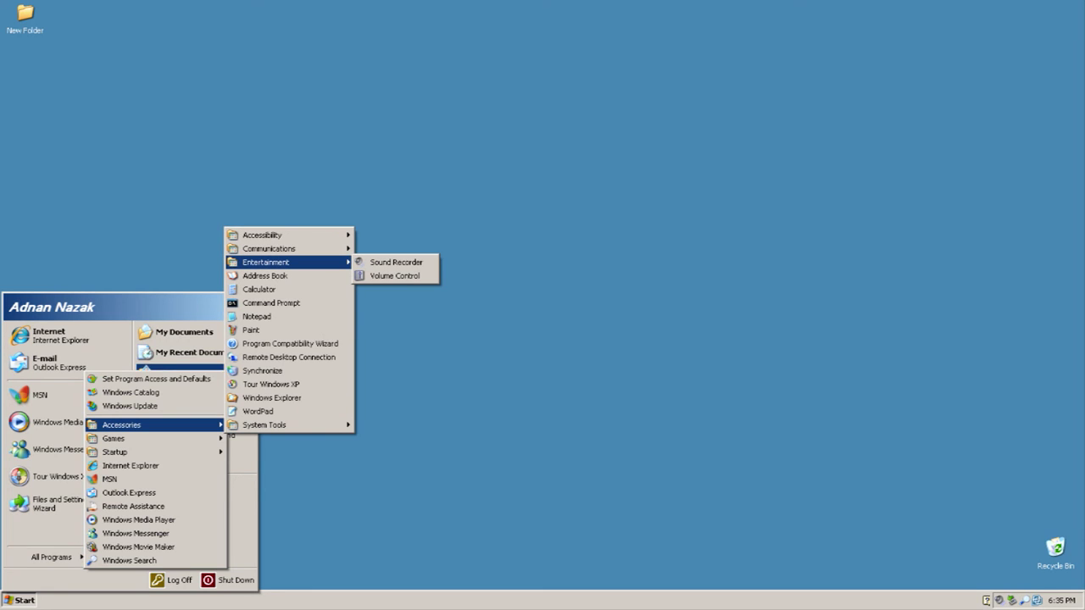
Launch setup from the OM2007 (D:) CD and start installing the Operations Manager 2007 Agent
click(179, 413)
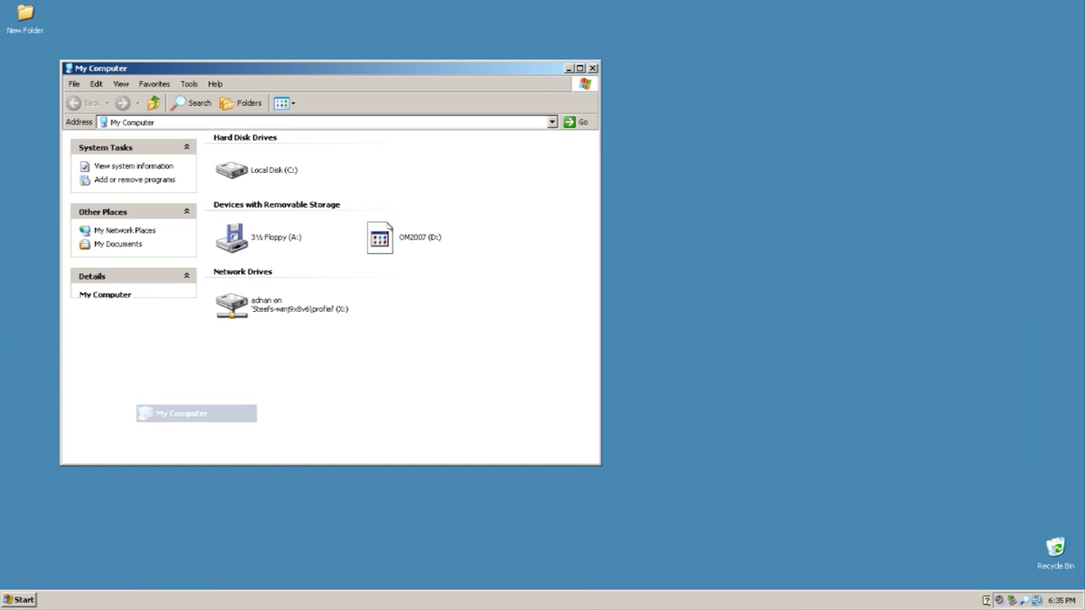
click(380, 237)
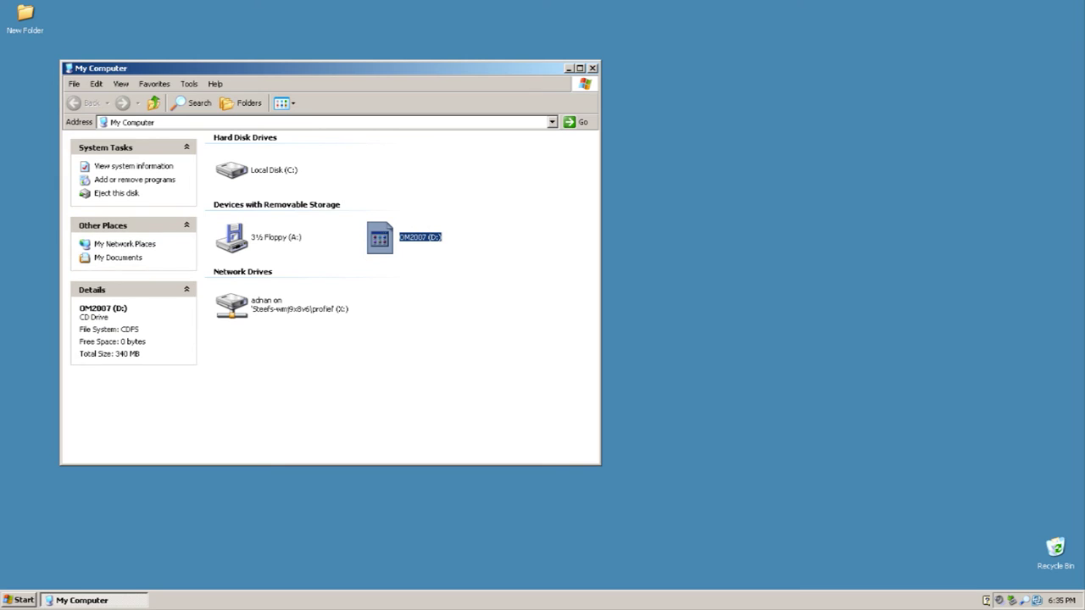
click(593, 68)
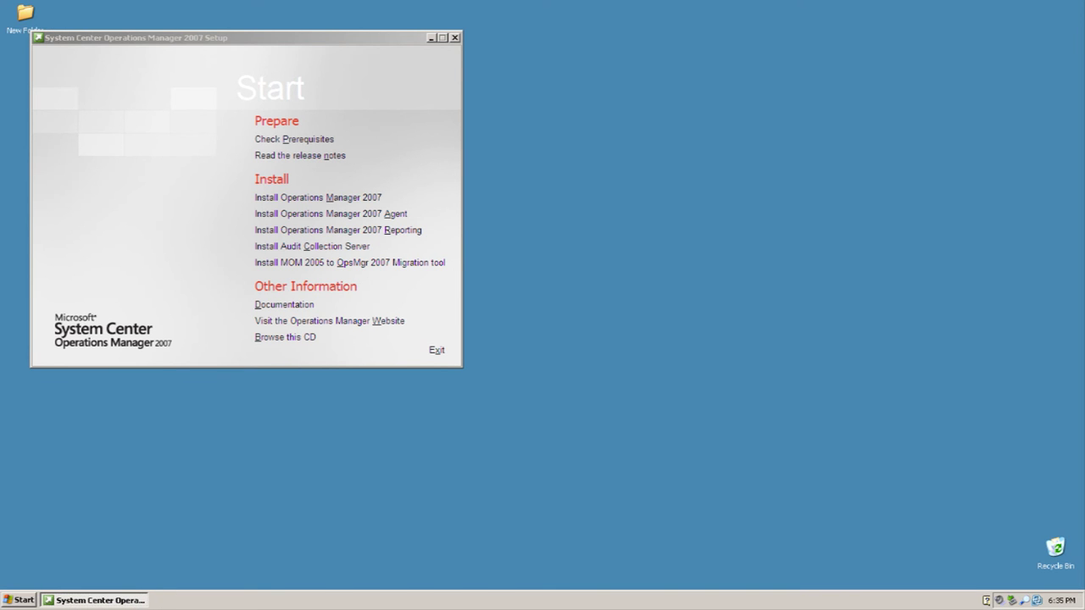
click(330, 214)
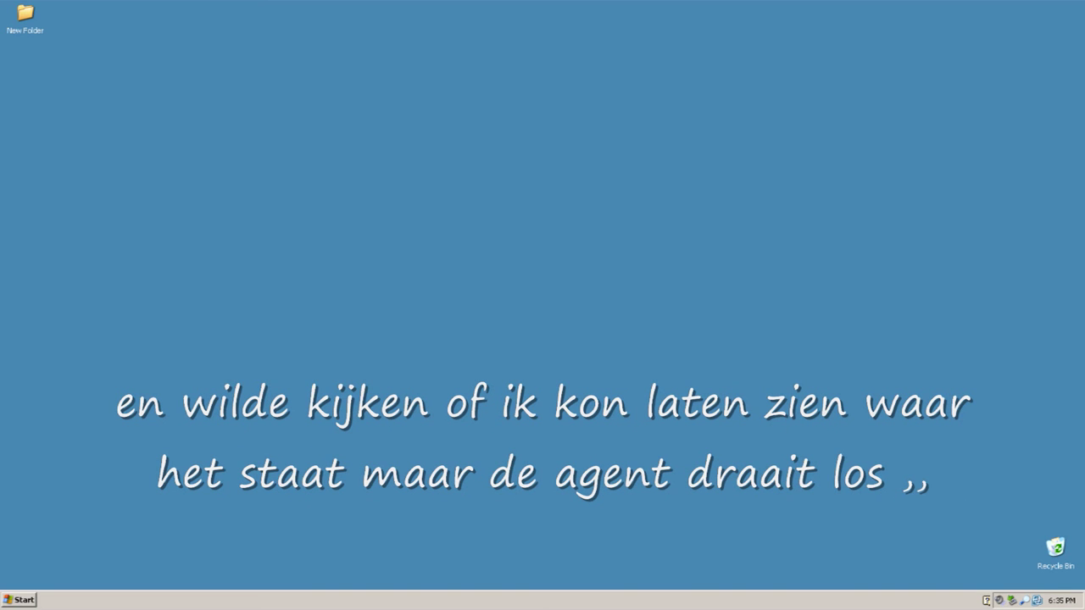
Log off Windows XP from the Start menu and confirm the Log Off Windows prompt
key(super)
key(Escape)
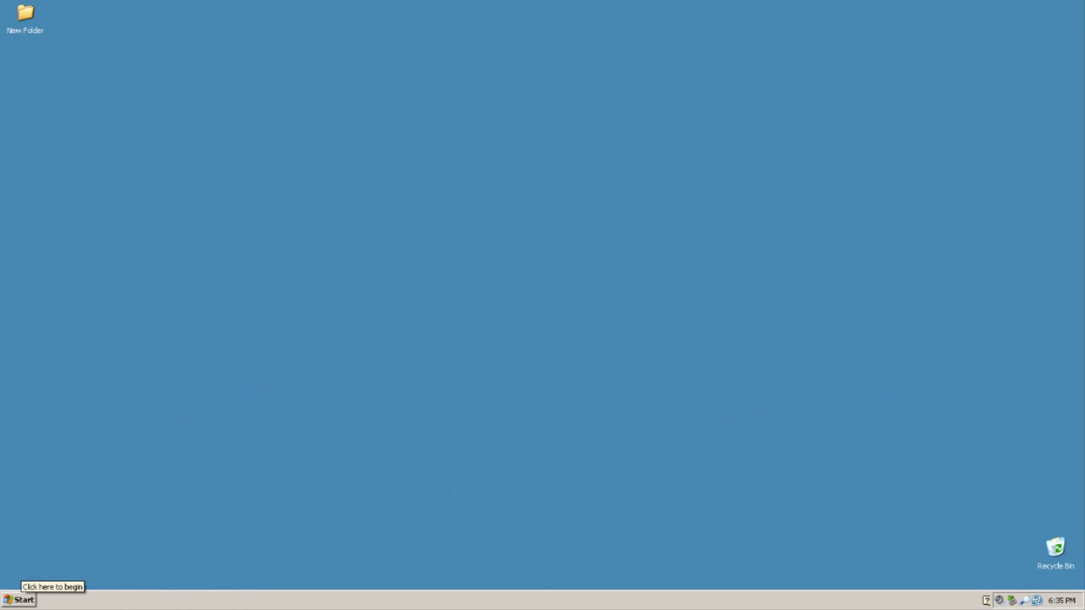
click(20, 600)
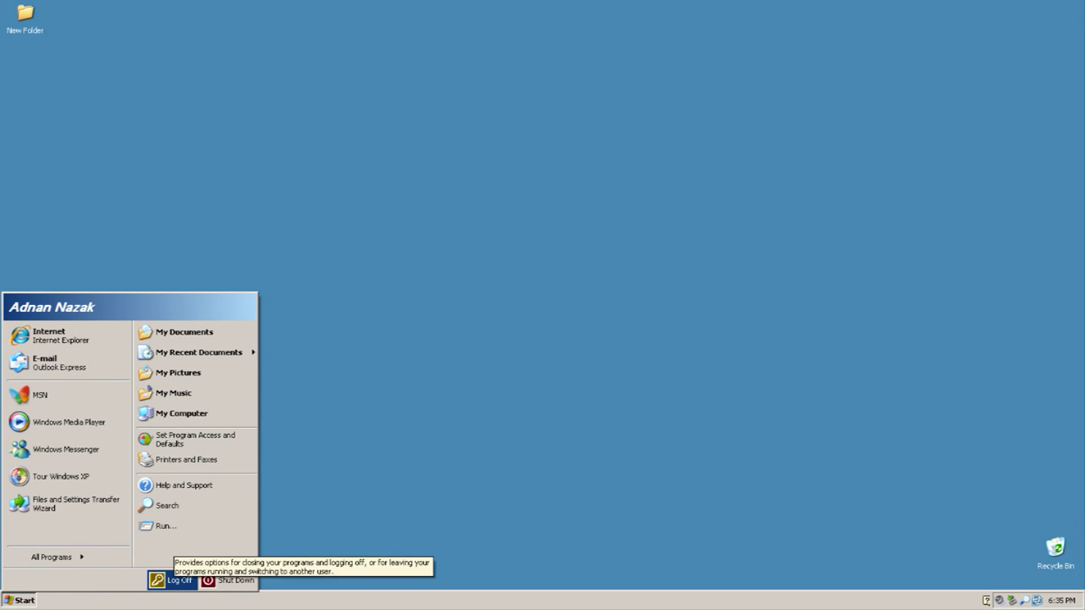
click(174, 580)
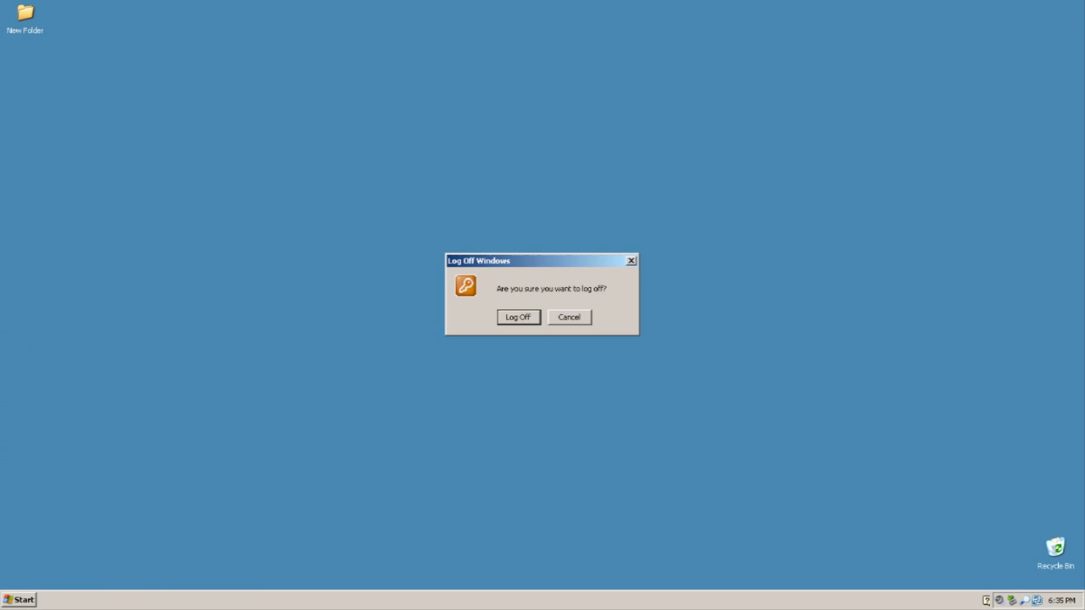
key(Return)
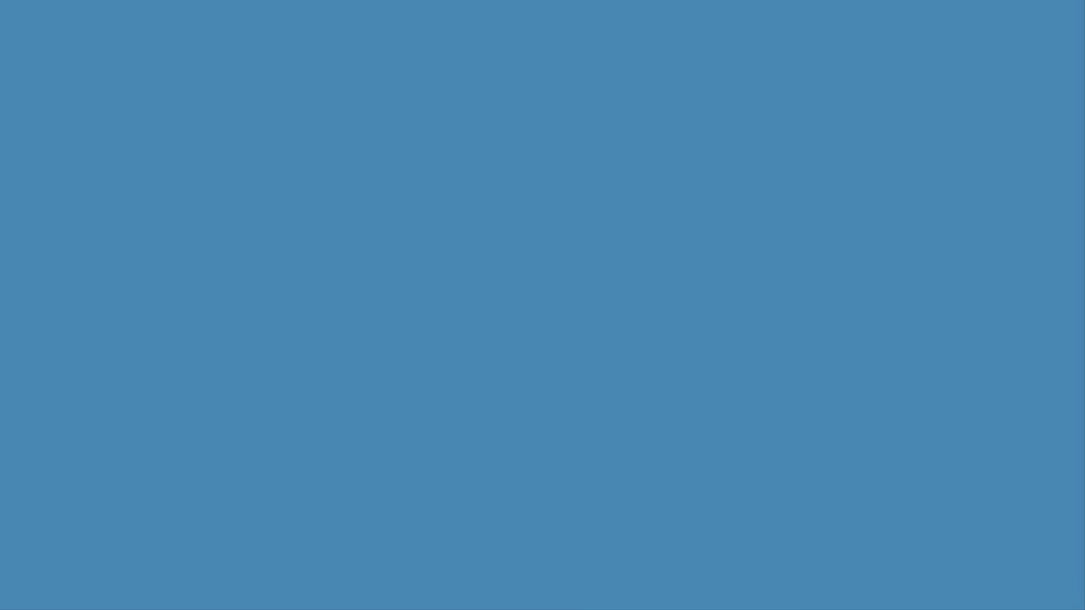